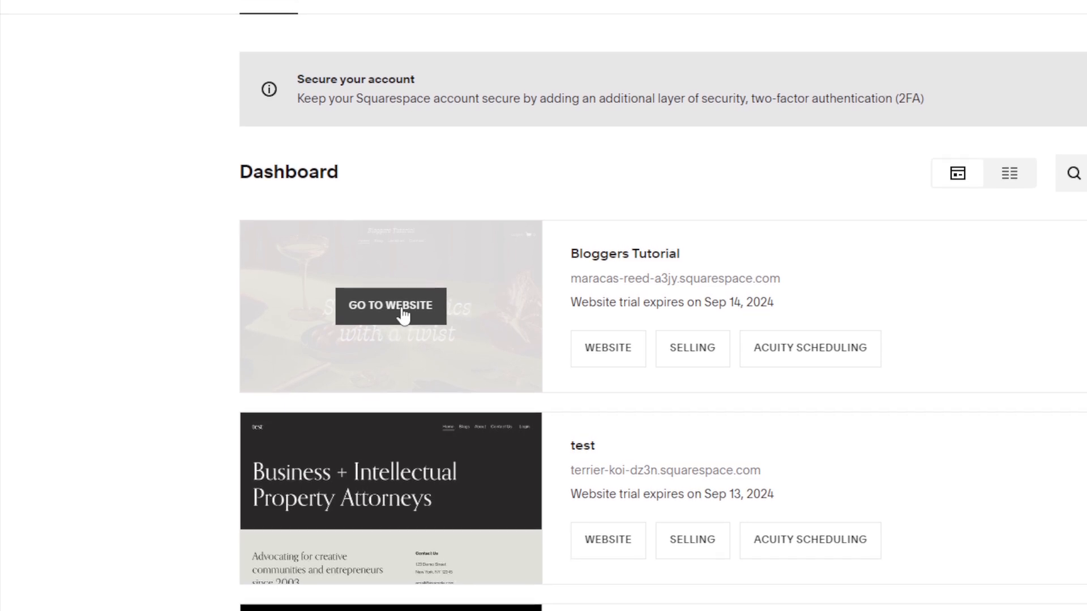
Step: Open the Bloggers Tutorial website's settings and go to the third-party extensions library
click(401, 310)
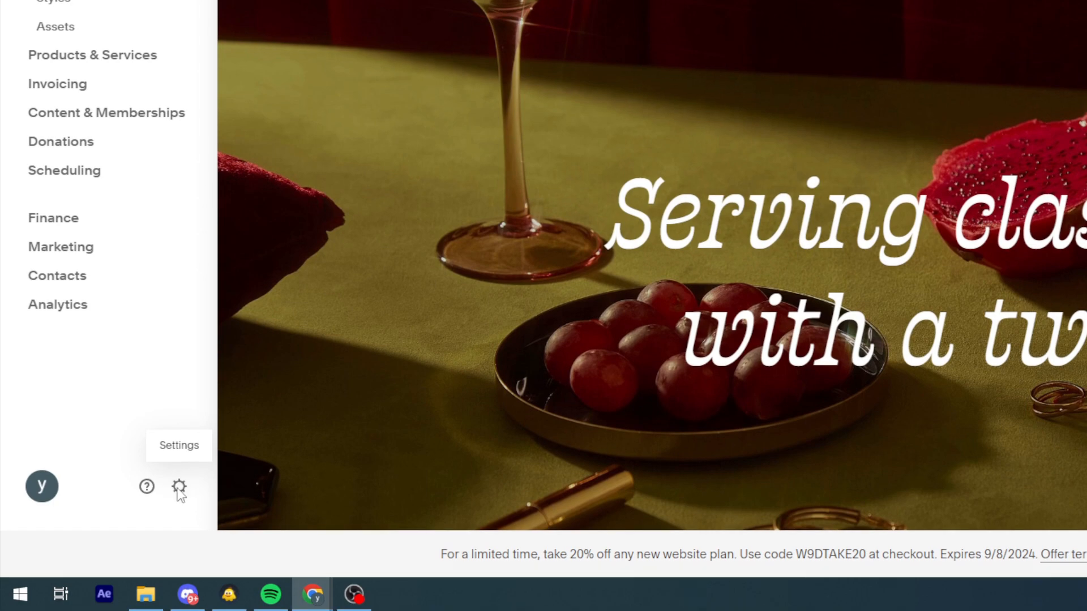
click(120, 529)
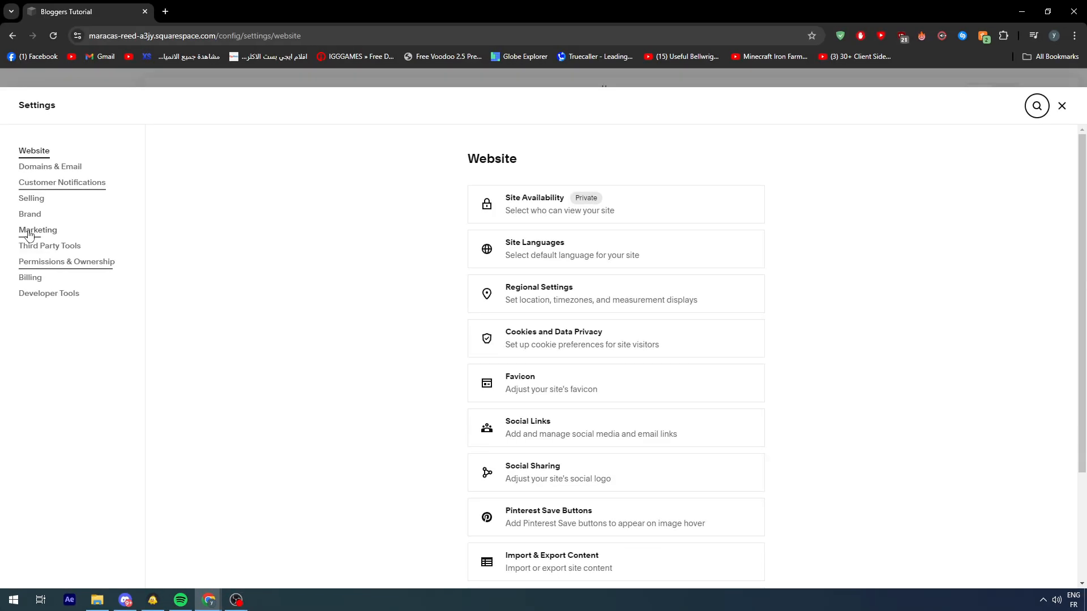
click(57, 249)
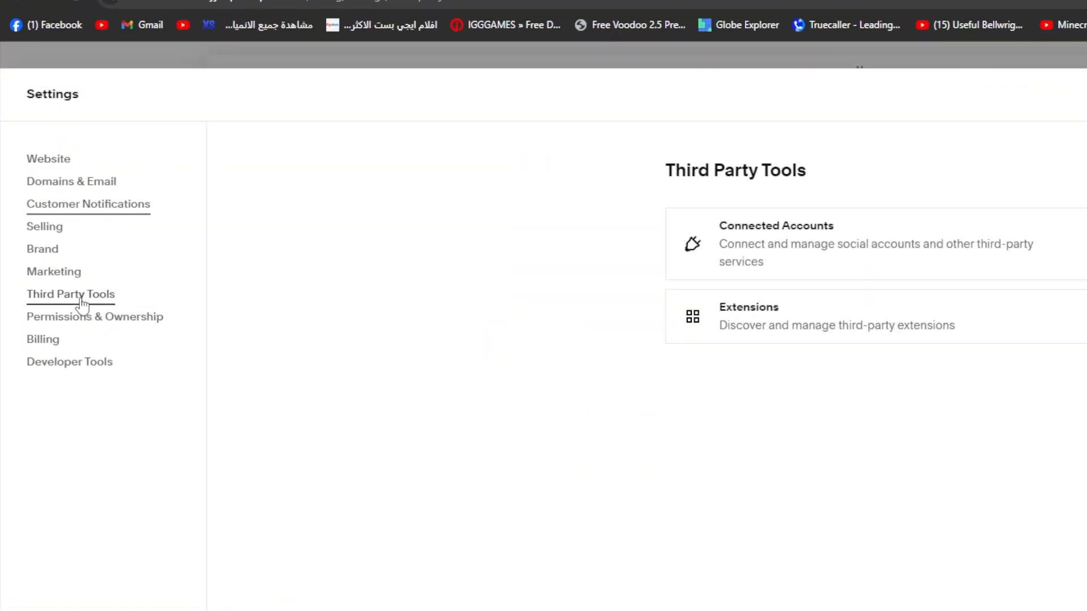
click(593, 273)
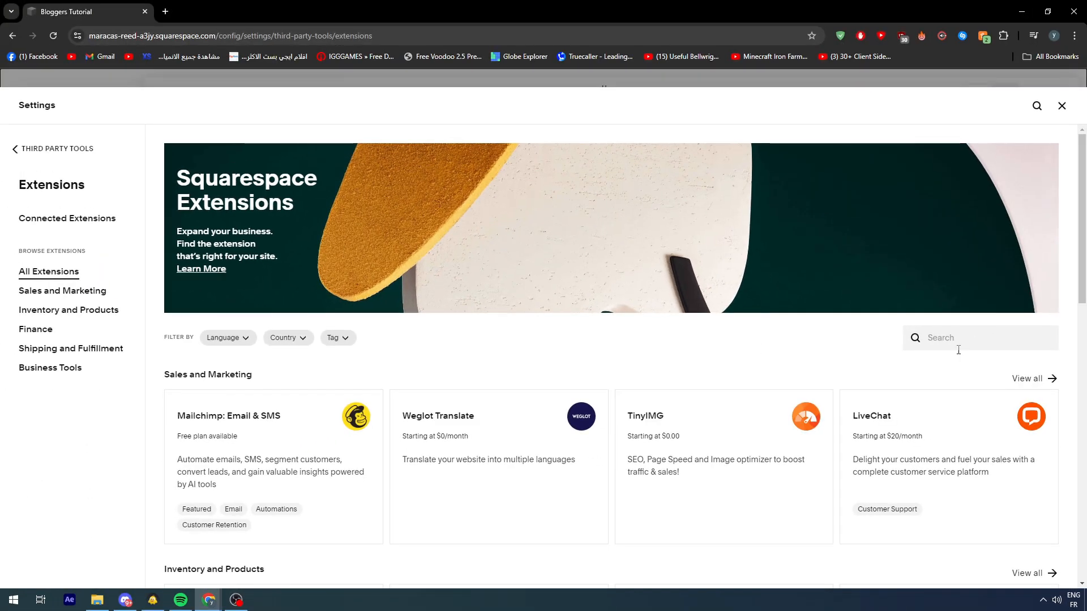
Step: Search the extensions for "prin" and open the Printify extension's details
click(956, 338)
text(pri)
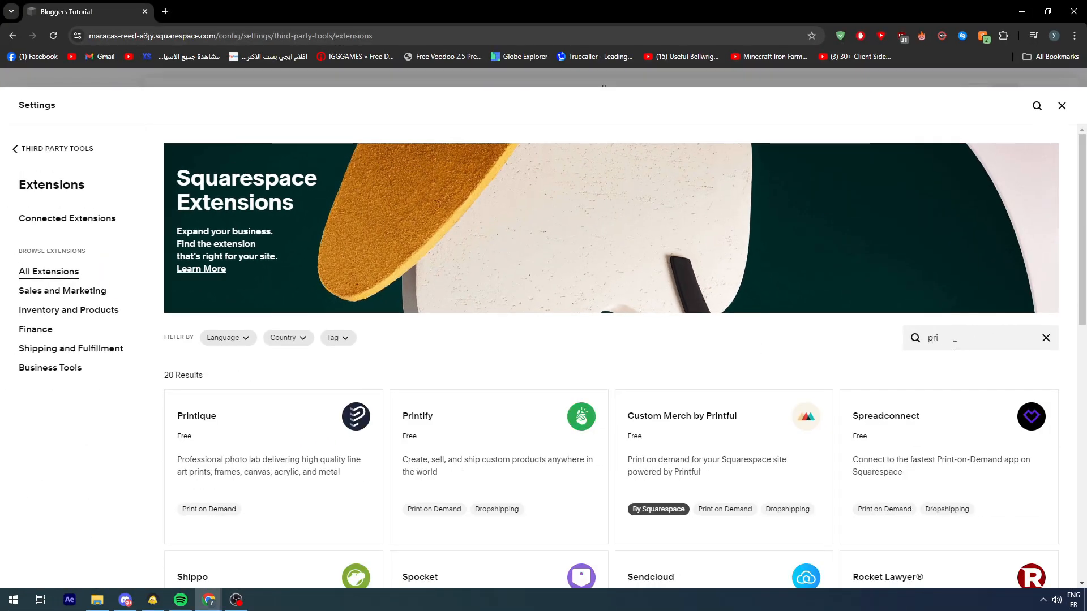
text(n)
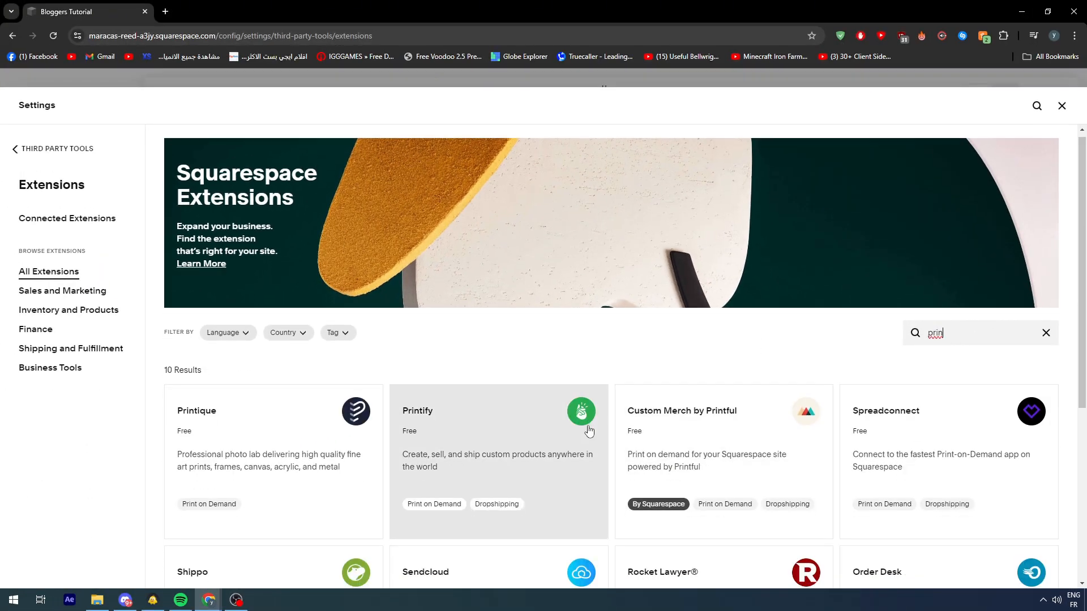
scroll(580, 317, down, 2)
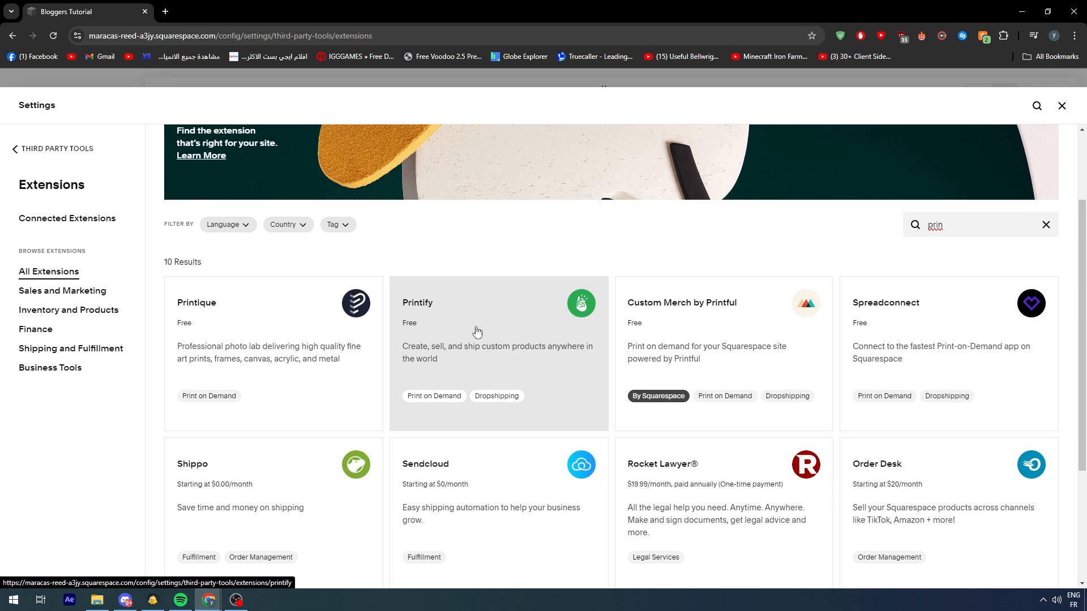
scroll(476, 332, down, 1)
click(468, 279)
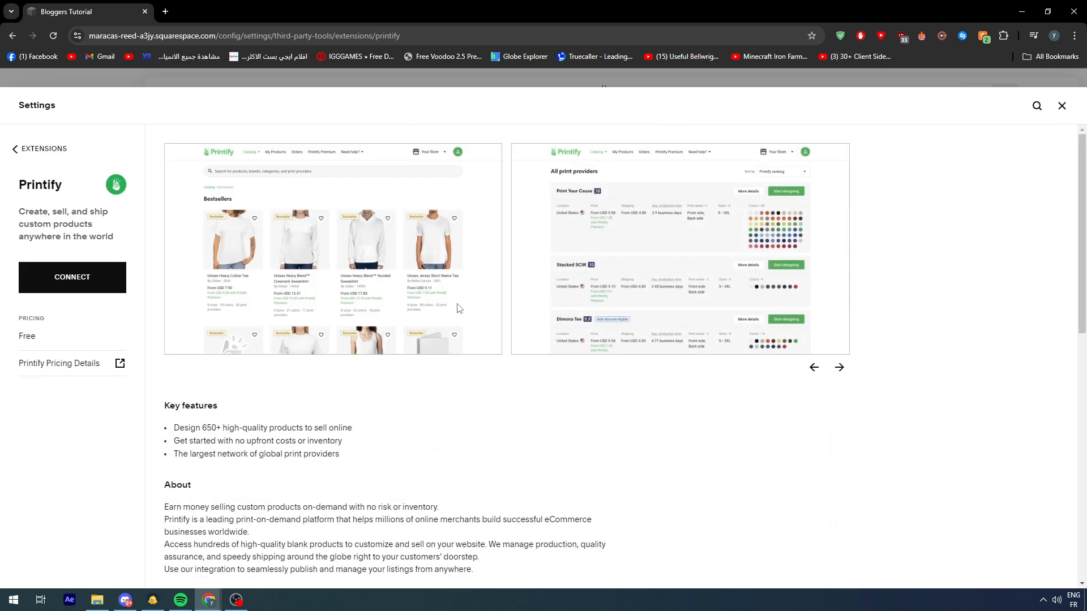
Step: Examine the Printify extension's key features, description, product types, supported countries and support information
scroll(539, 374, down, 7)
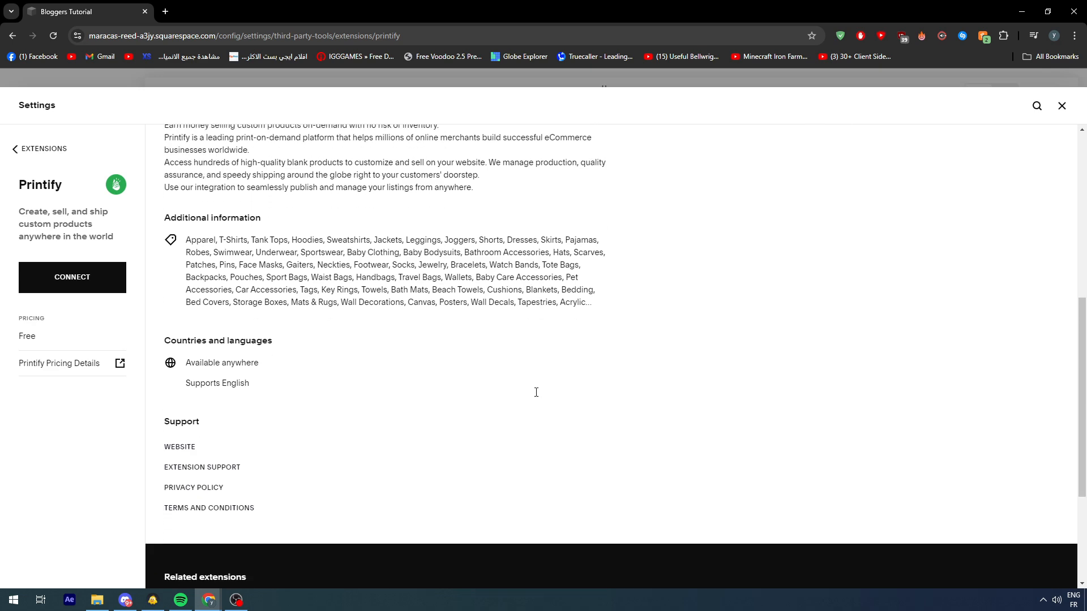
scroll(543, 391, up, 5)
scroll(553, 397, up, 2)
scroll(553, 396, down, 5)
scroll(553, 396, up, 5)
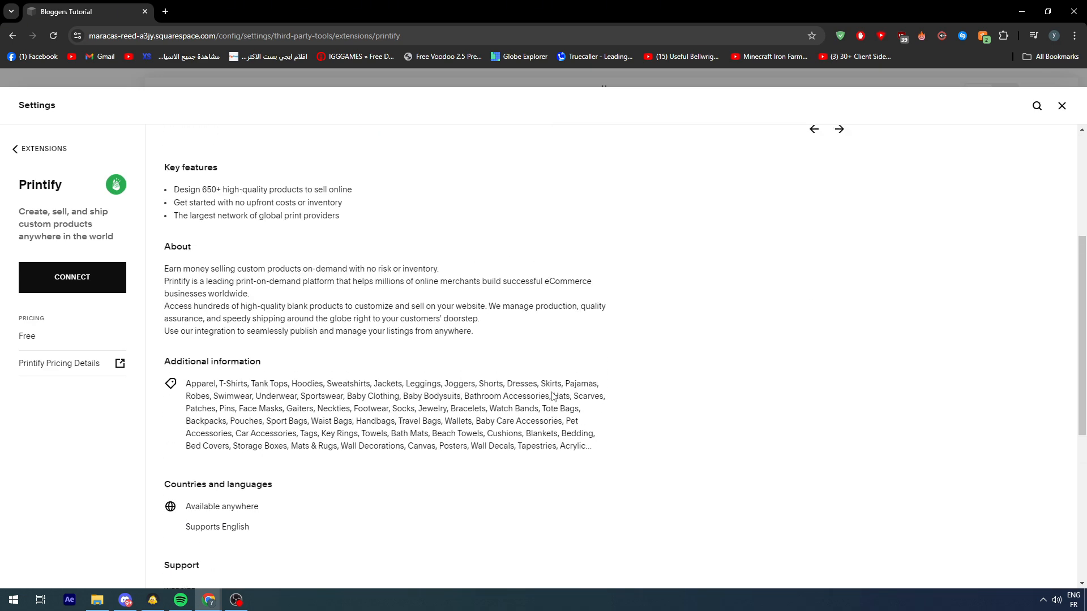
scroll(453, 395, down, 4)
scroll(583, 396, down, 5)
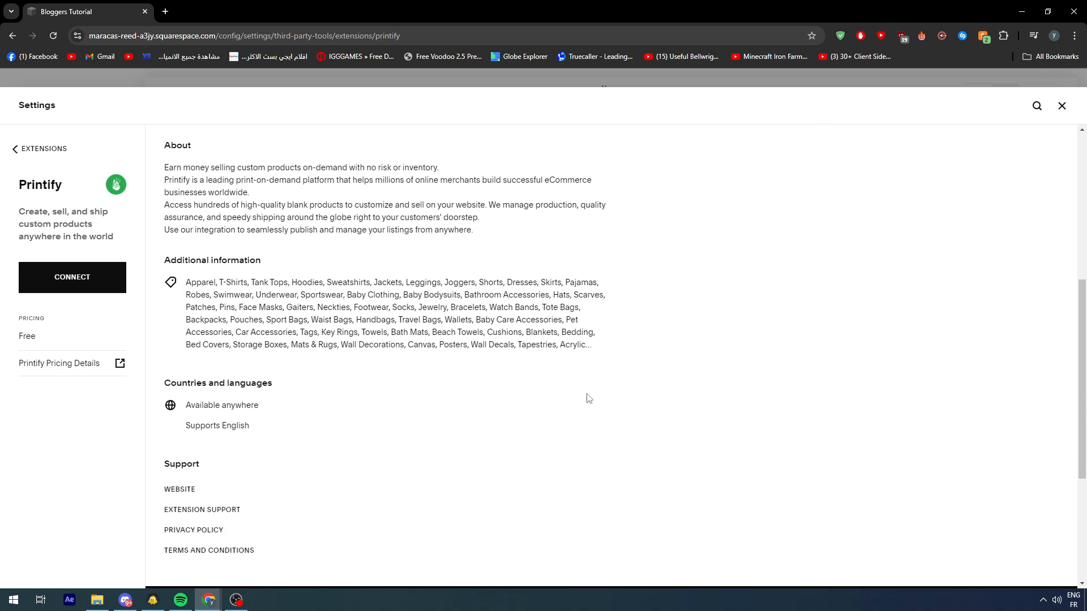
scroll(584, 413, up, 6)
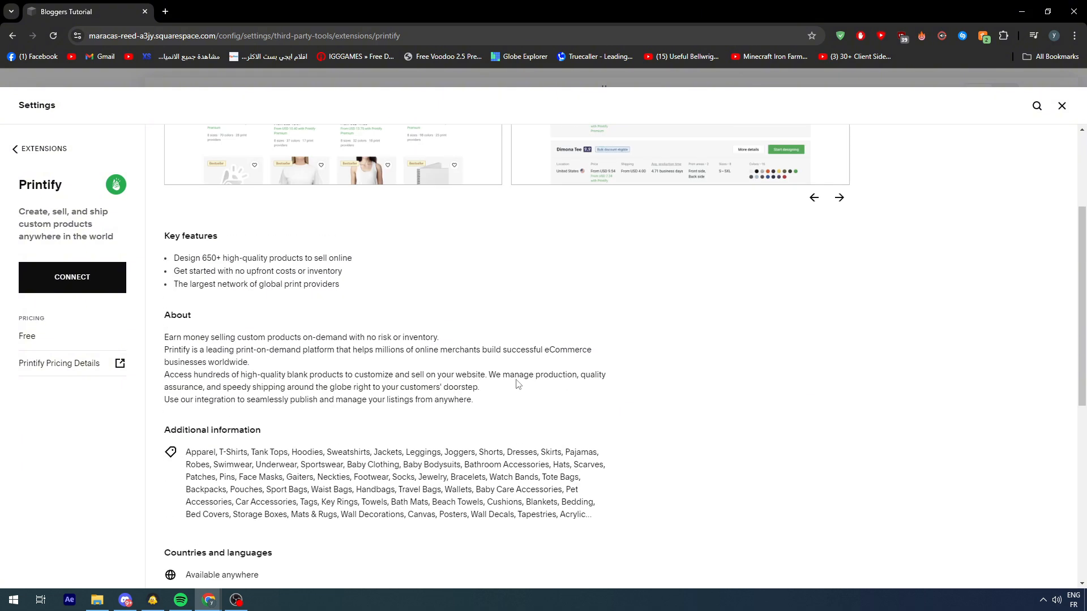
scroll(244, 278, up, 1)
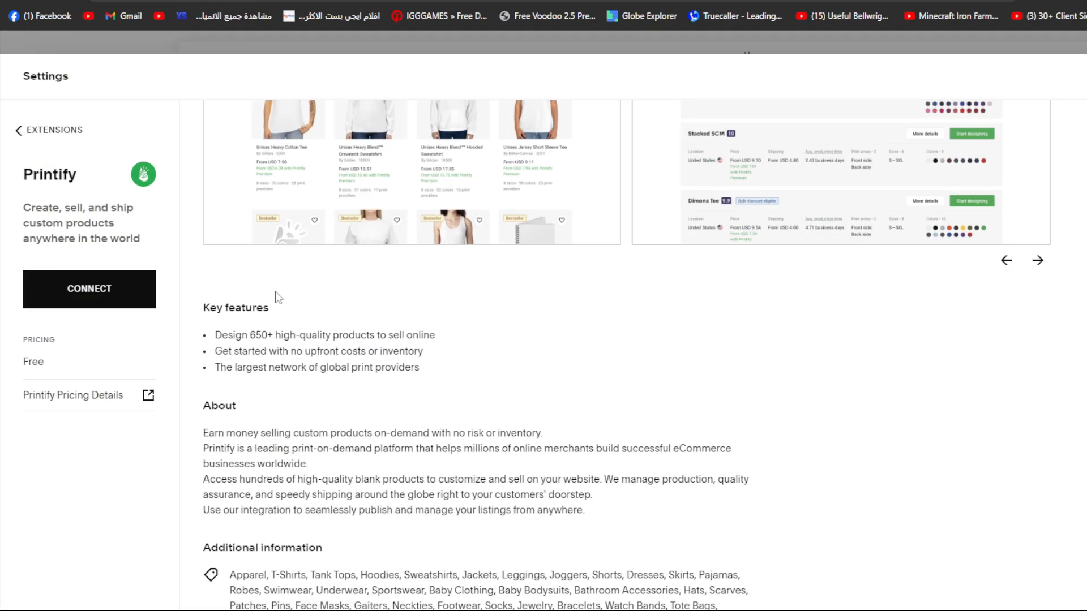
scroll(357, 305, down, 1)
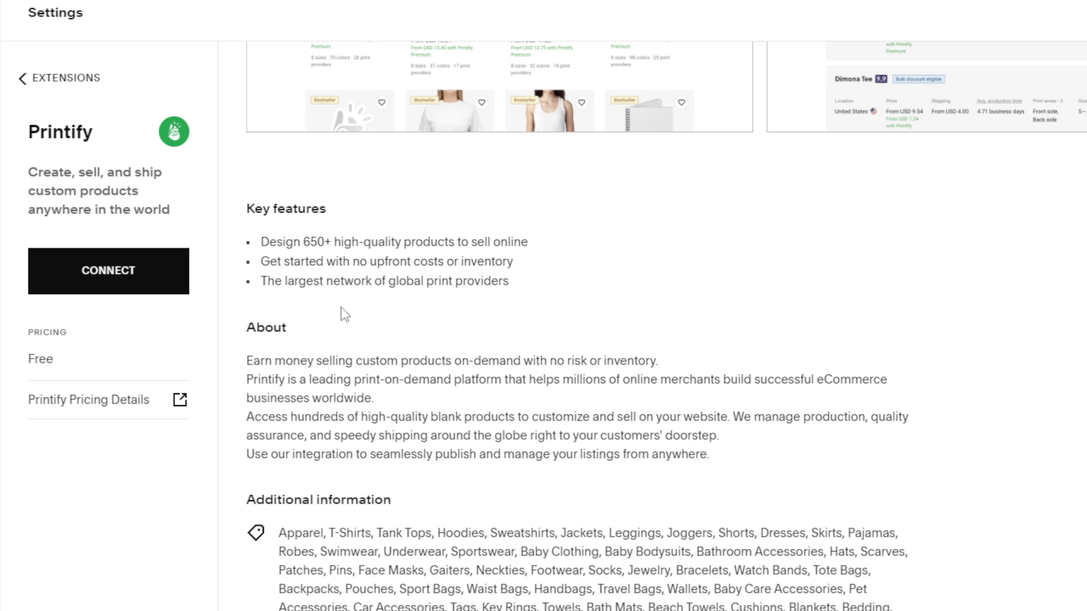
scroll(341, 308, down, 3)
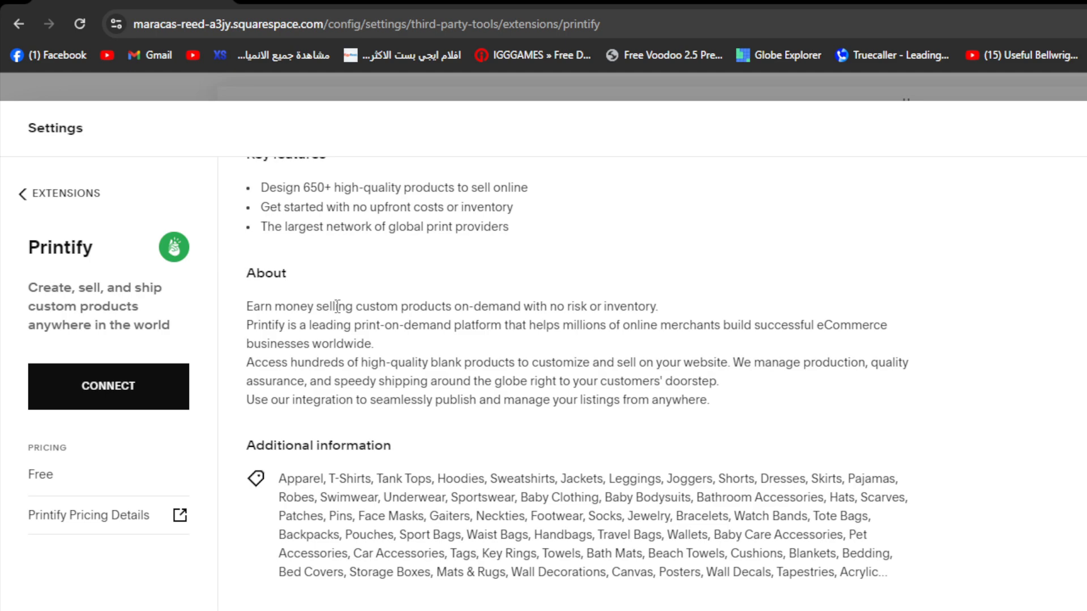
scroll(1007, 345, up, 5)
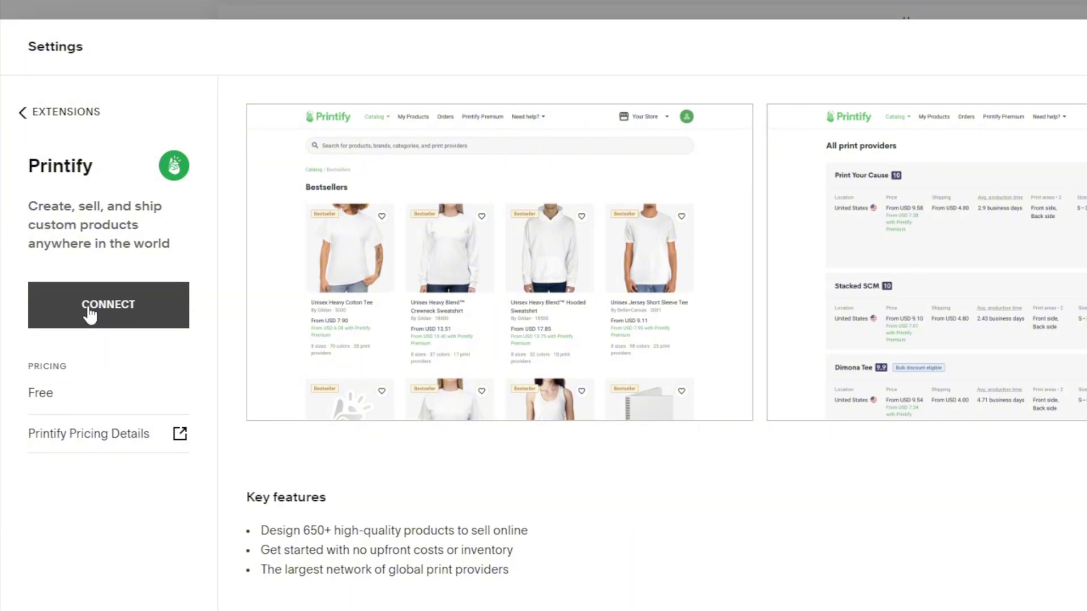
Step: Start connecting the Printify extension and sign in to Printify with the suggested Google account
click(97, 275)
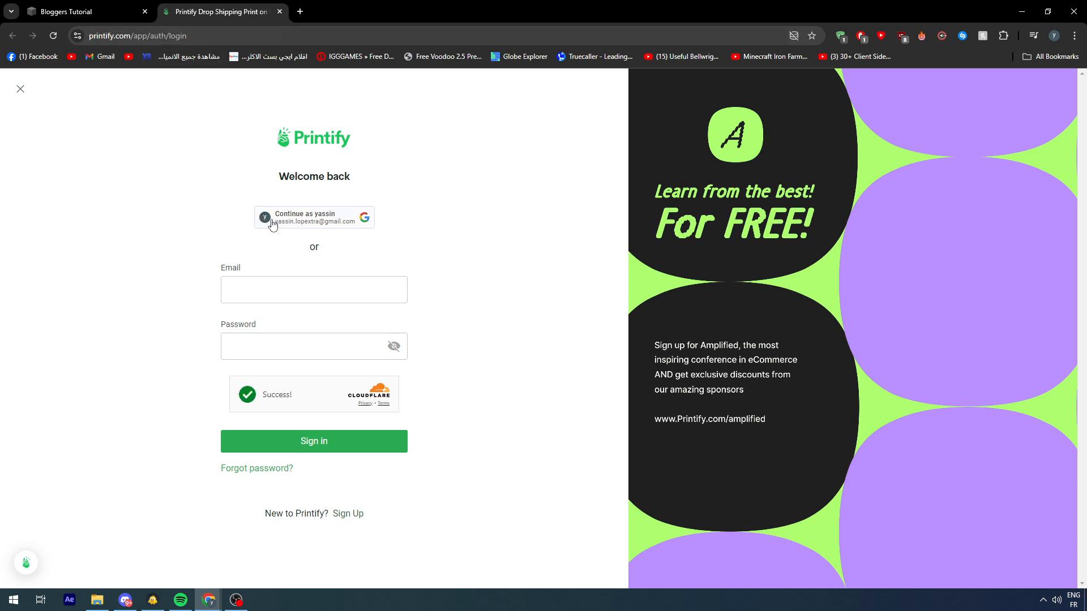
click(331, 218)
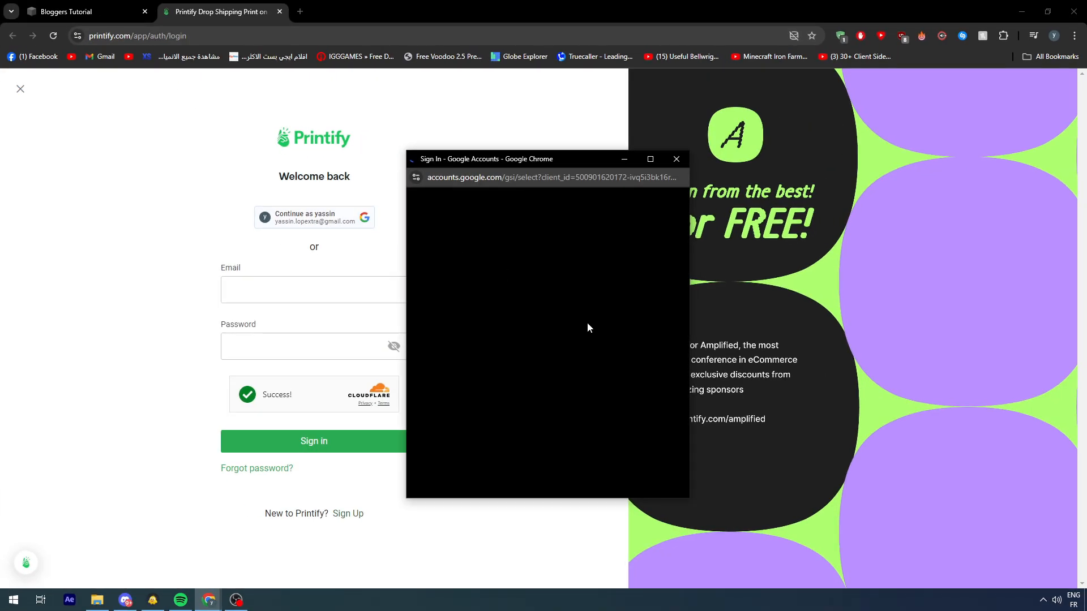
click(817, 460)
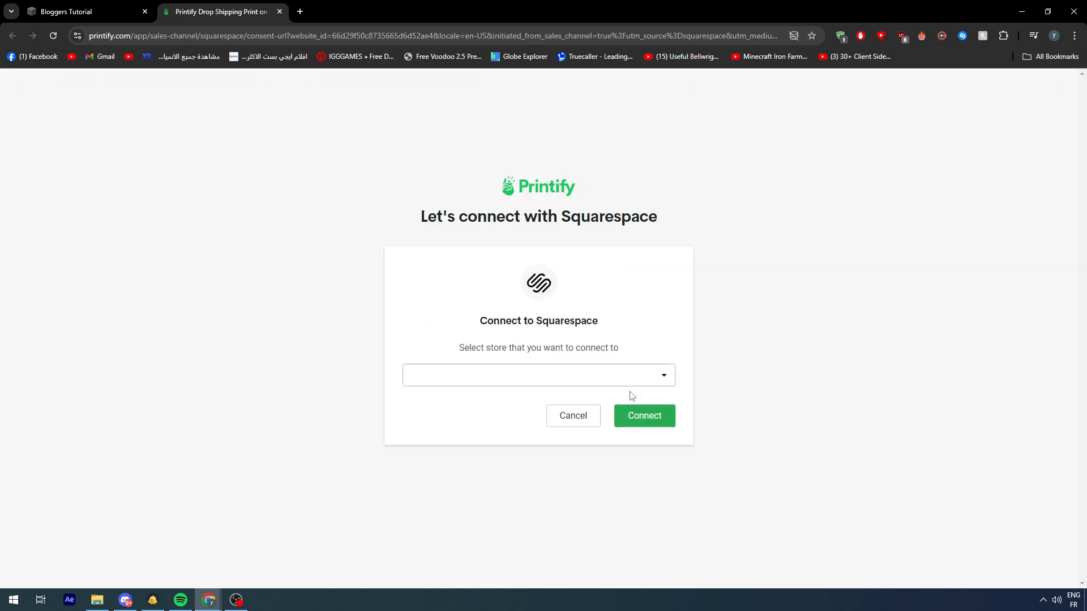
Step: Try to connect the existing Loly tutorial store to Squarespace, allowing Printify the requested permissions
click(609, 378)
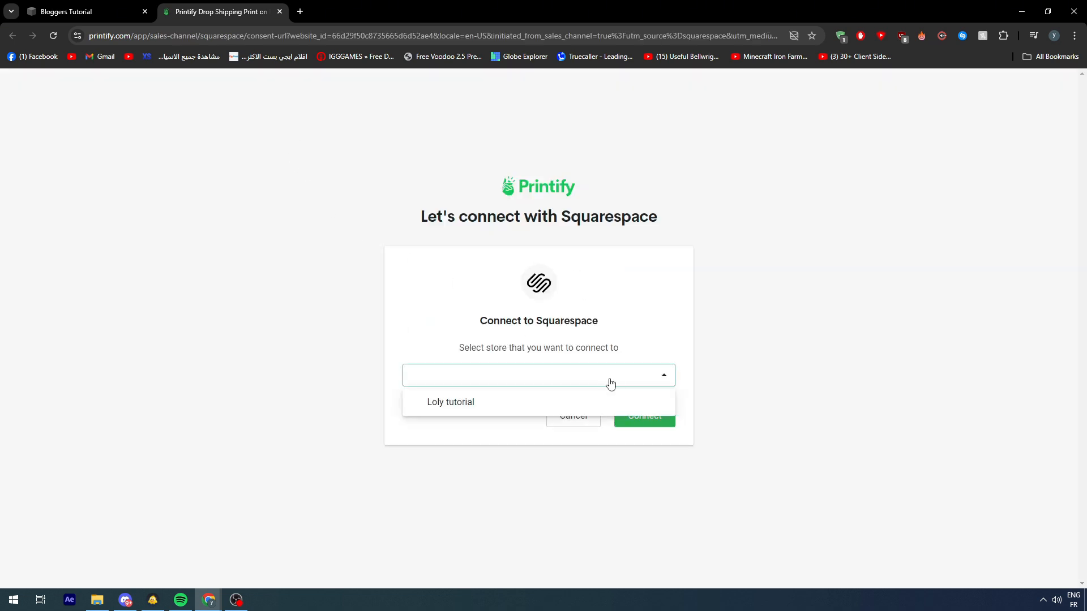
click(560, 400)
click(644, 415)
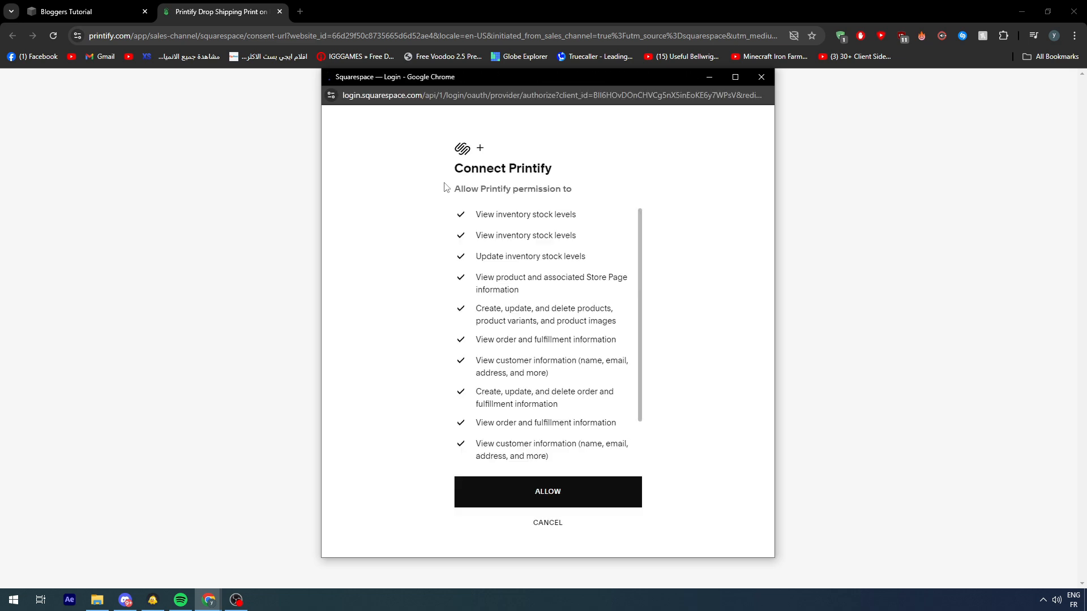
click(574, 500)
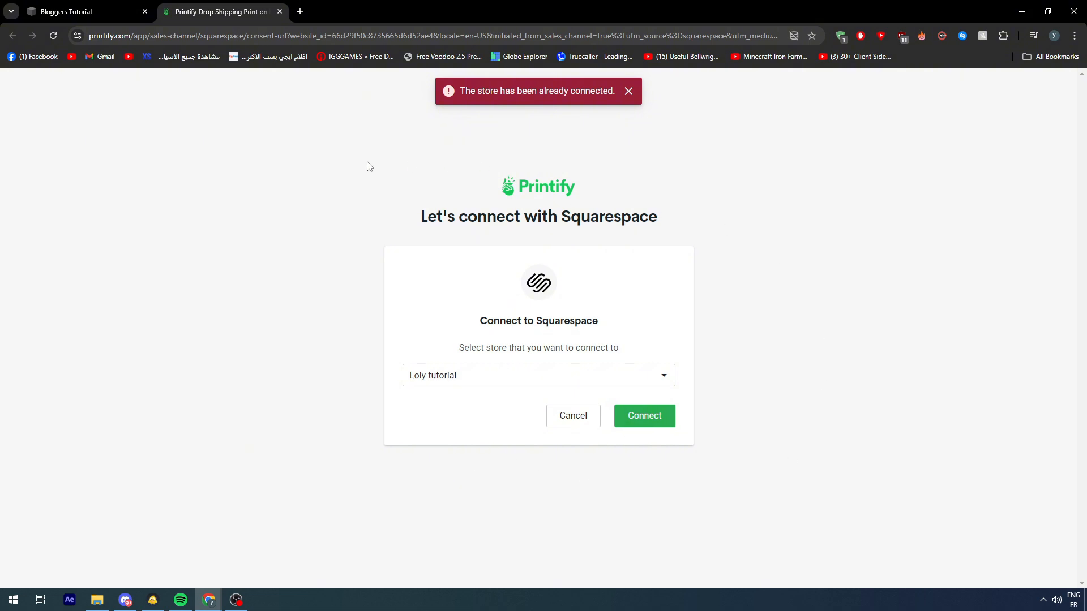
Step: Search the web for Printify in a new browser tab and open the Printify account's product page
click(299, 14)
text(prin)
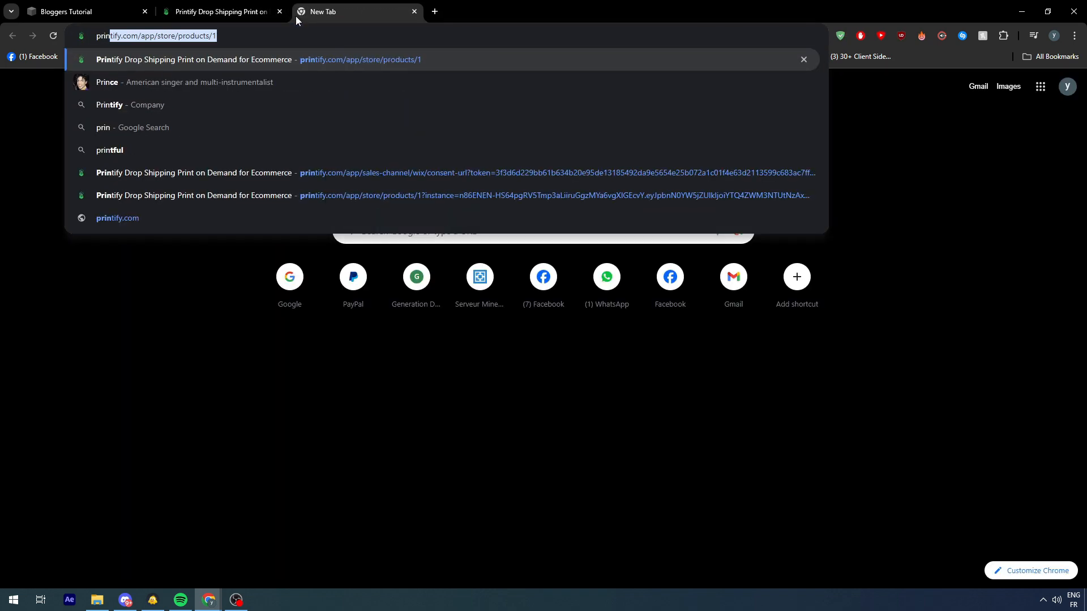
text(itfy)
key(Return)
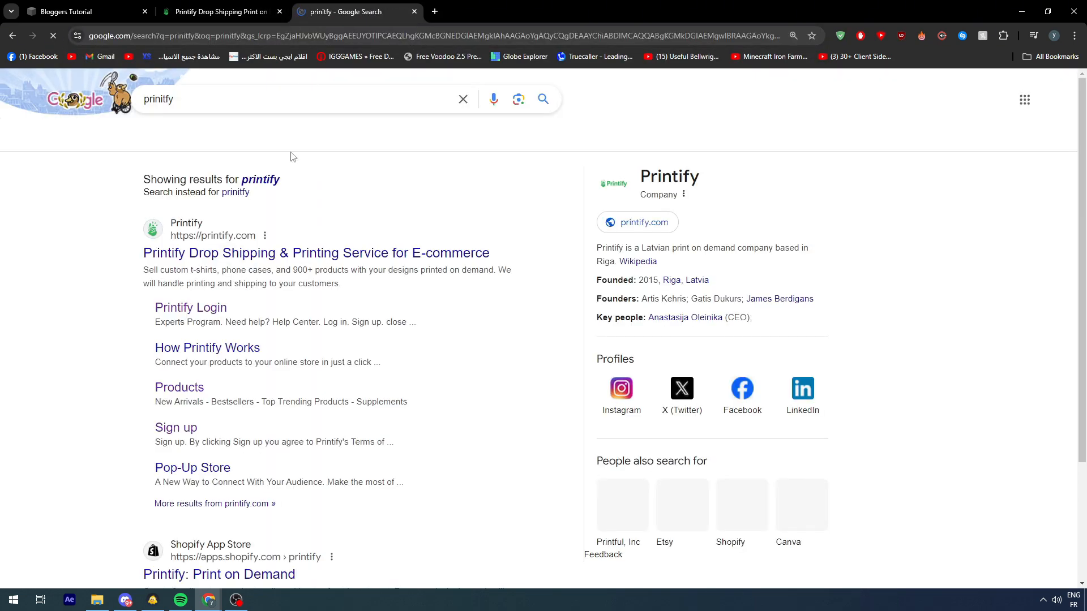
click(215, 253)
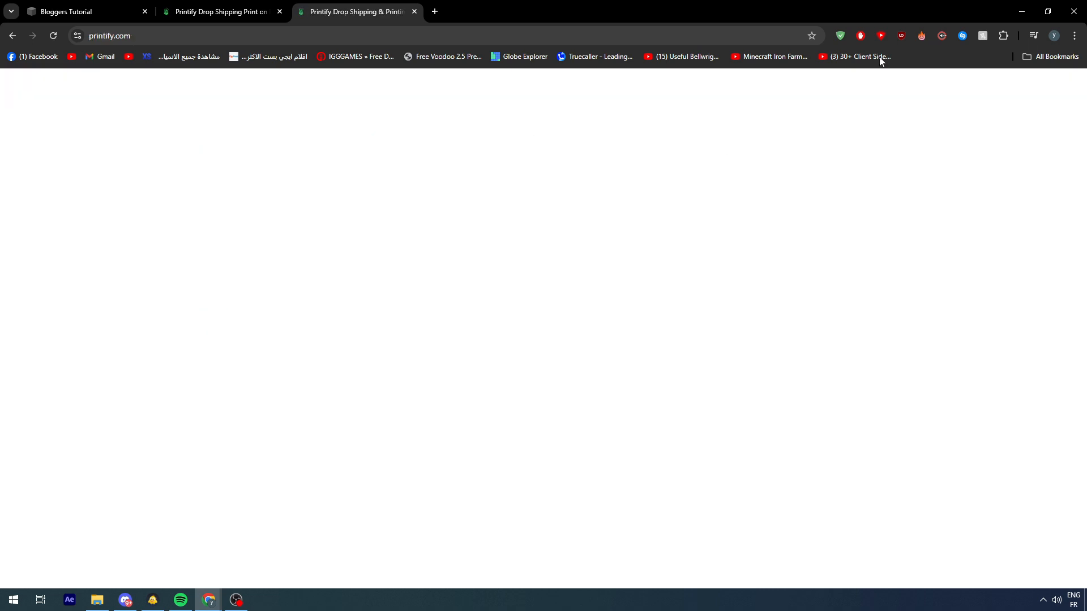
click(854, 89)
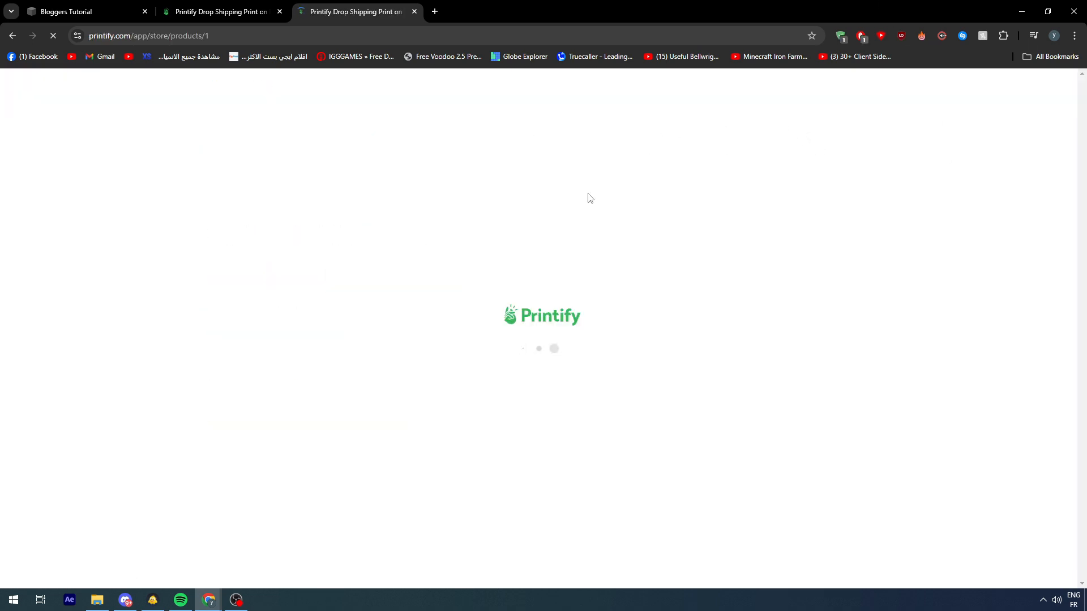
Step: Look through the account's list of stores and choose the Print on demand store
click(120, 180)
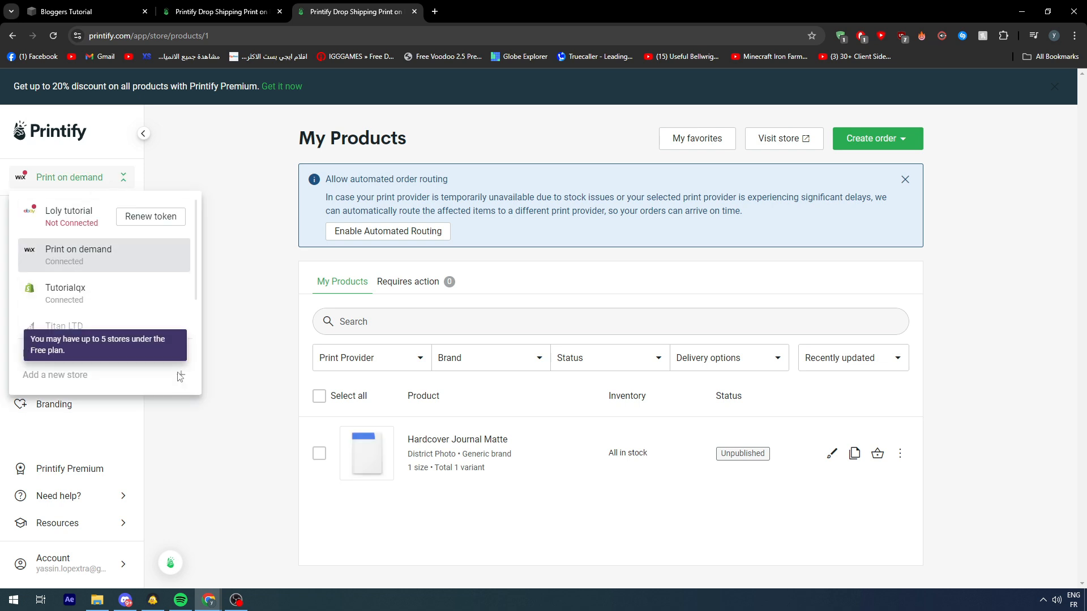
scroll(111, 320, down, 1)
scroll(111, 300, up, 1)
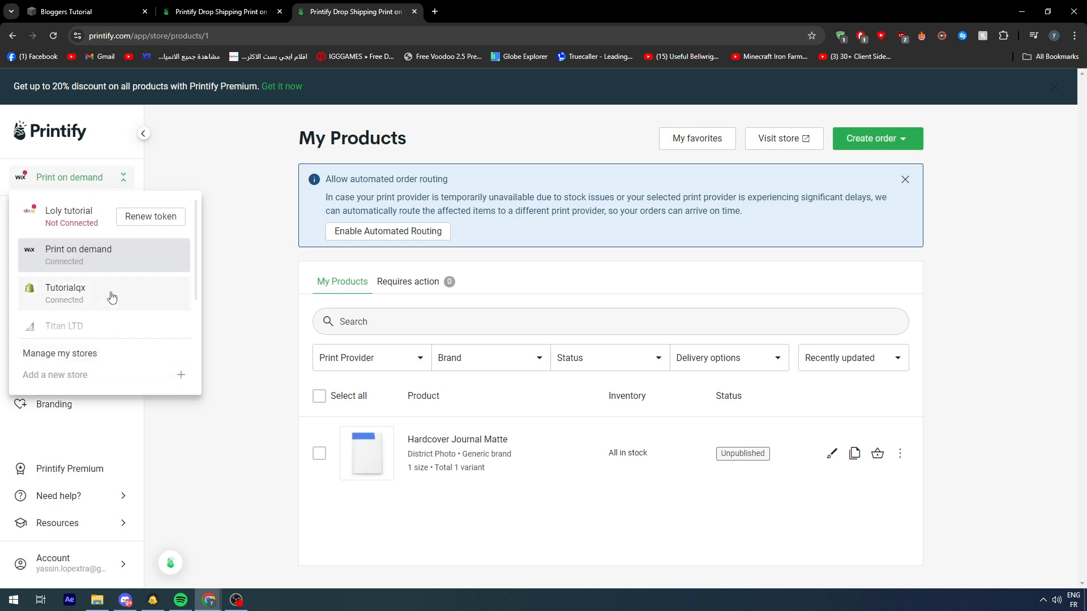
click(59, 250)
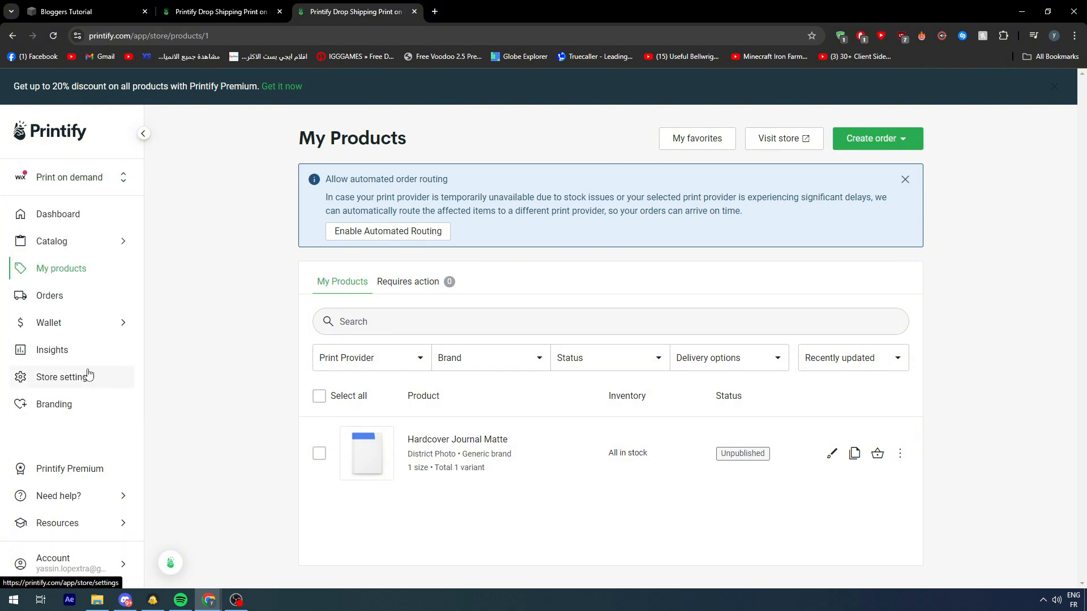
Step: Check the Print on demand store's settings from shipping address to branding, recheck the store list, and return to the Squarespace connection page
click(67, 382)
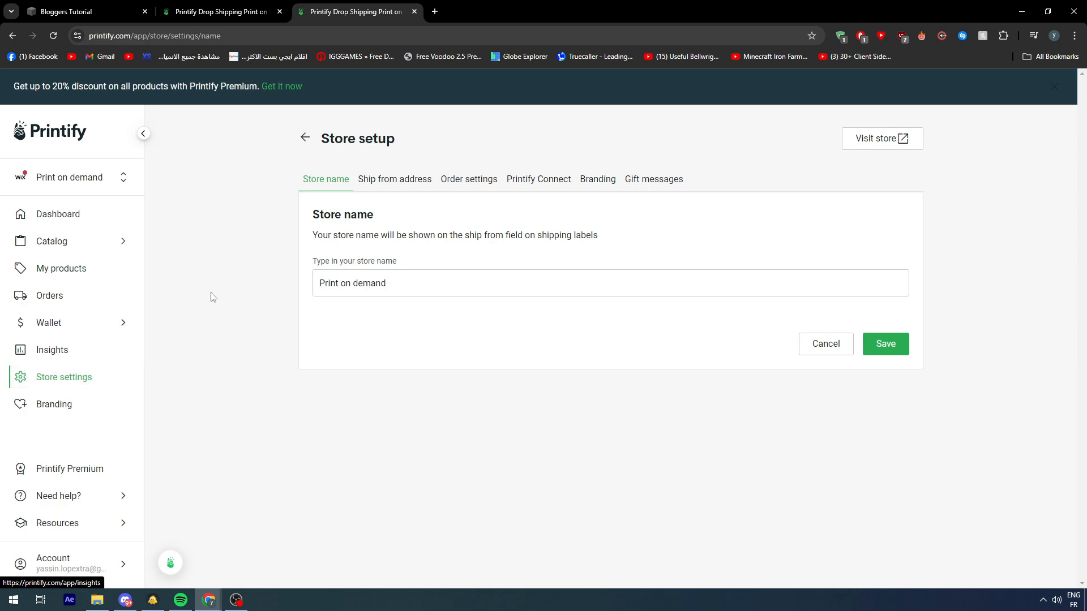
click(400, 179)
click(484, 182)
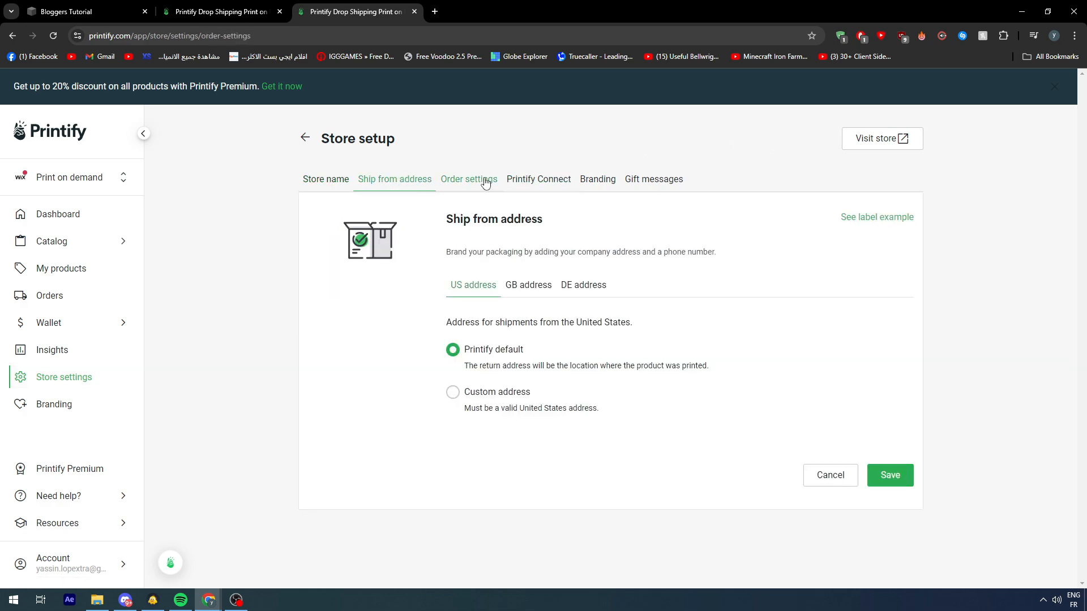
click(533, 180)
click(640, 183)
click(610, 185)
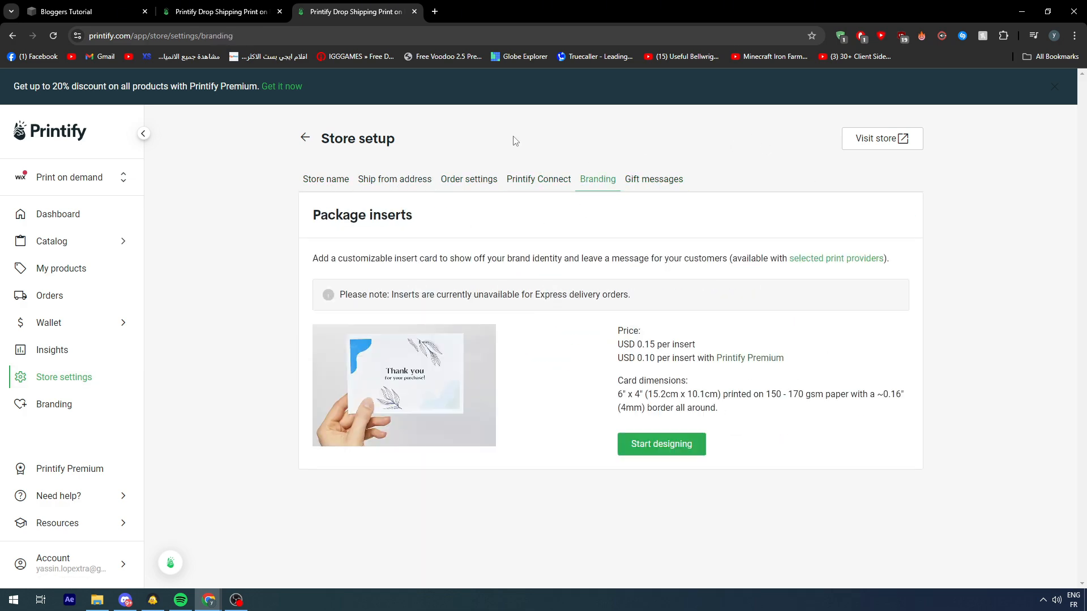
click(34, 188)
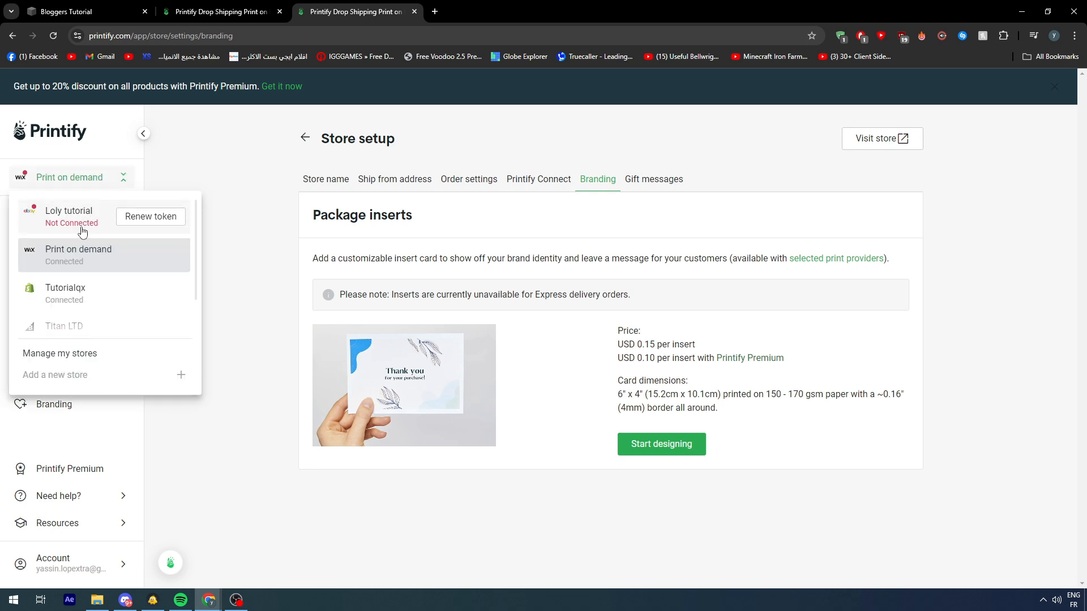
key(ctrl+w)
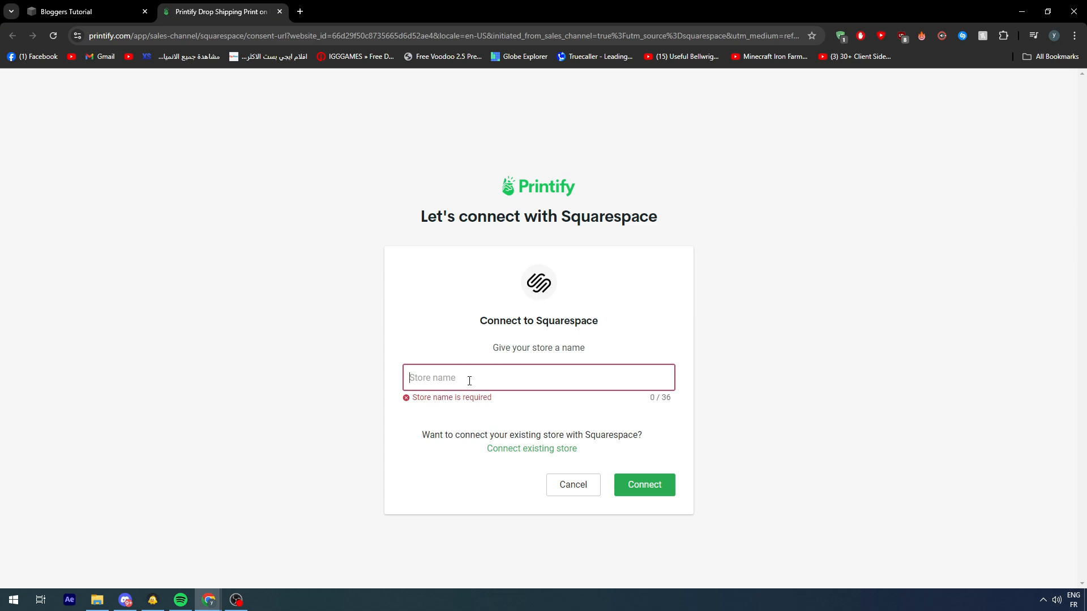
Step: Name the new store "Tutorial Print on demande For SQP" and connect it to Squarespace, allowing Printify the requested permissions
text(Tutor)
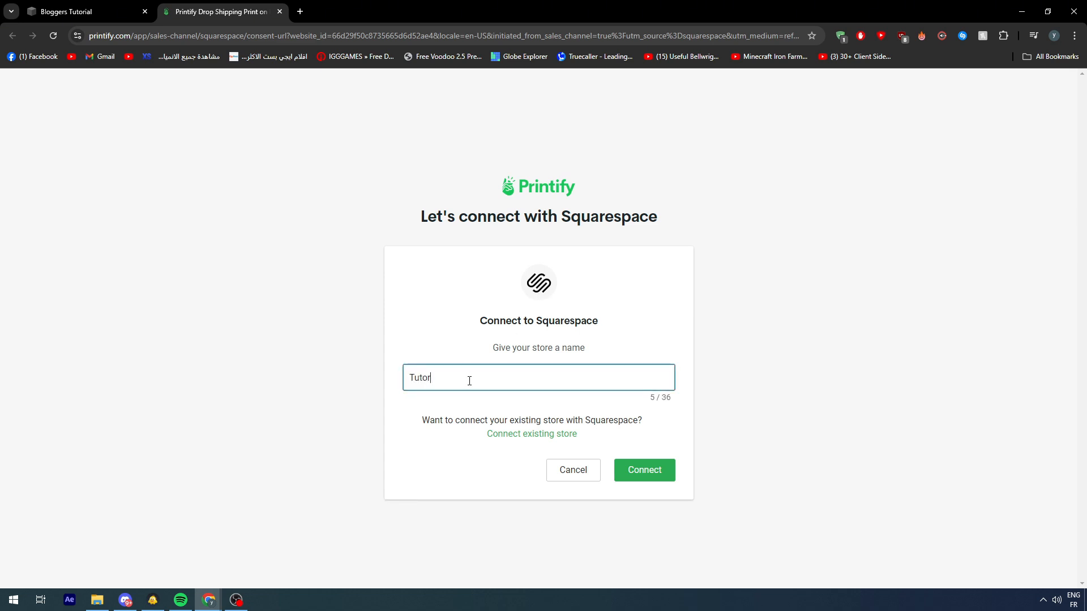
text(ial Print on demande For SQP)
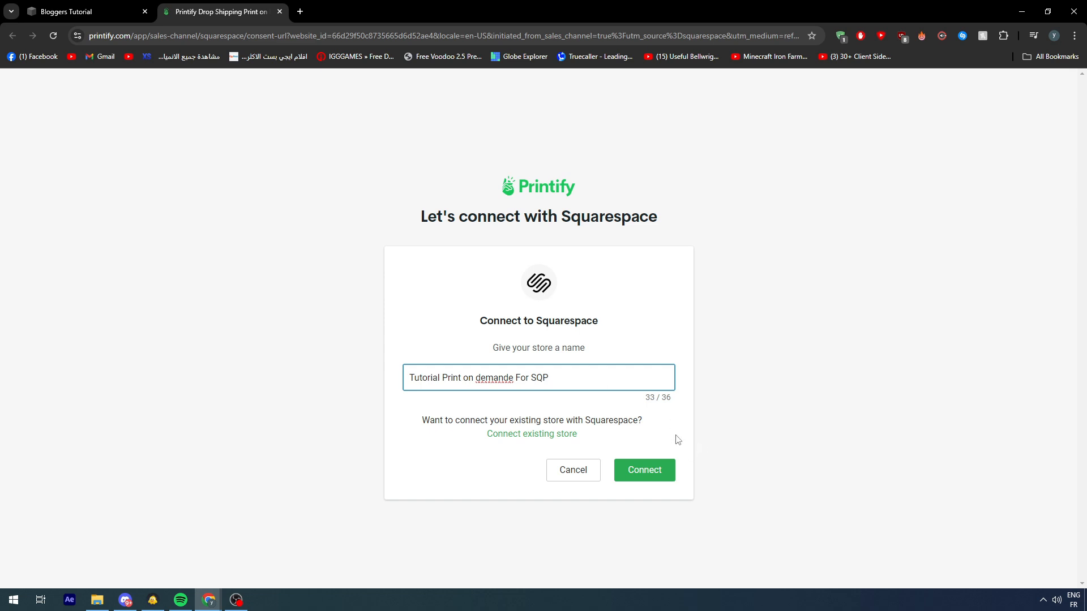
click(649, 475)
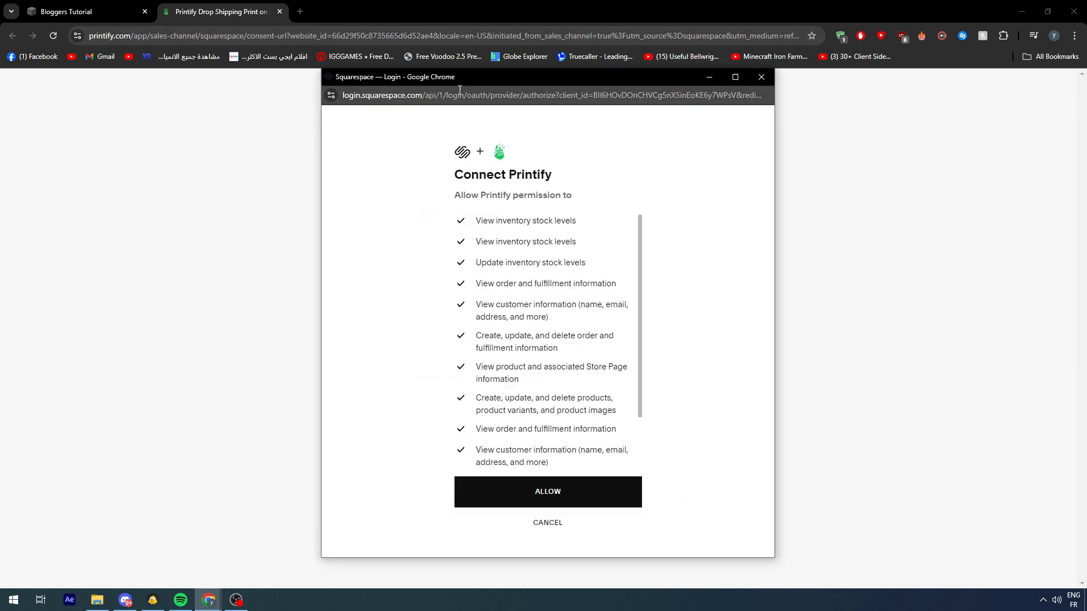
drag(452, 81, 441, 69)
click(565, 488)
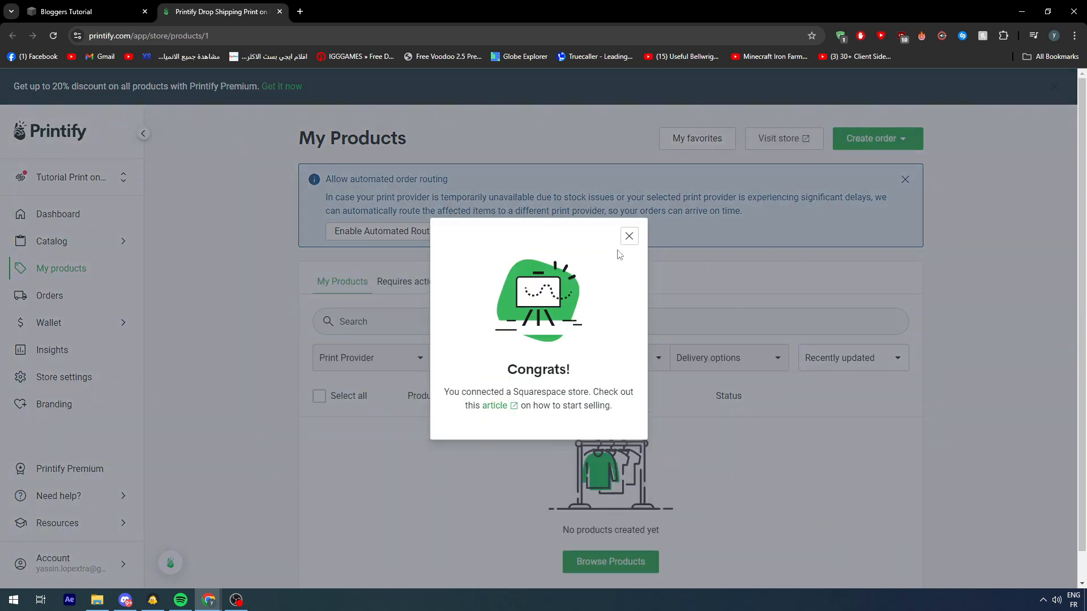
click(629, 236)
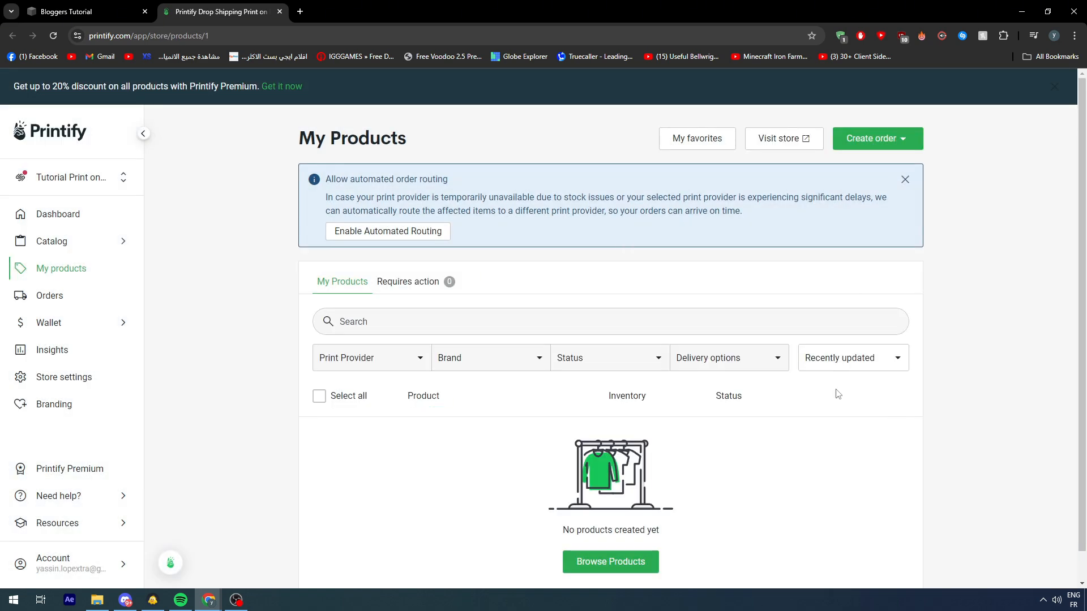
Step: Look over the new store's product page and open the catalog to browse products
scroll(725, 236, down, 1)
scroll(623, 357, up, 1)
scroll(905, 338, down, 1)
scroll(895, 335, up, 1)
scroll(168, 148, down, 1)
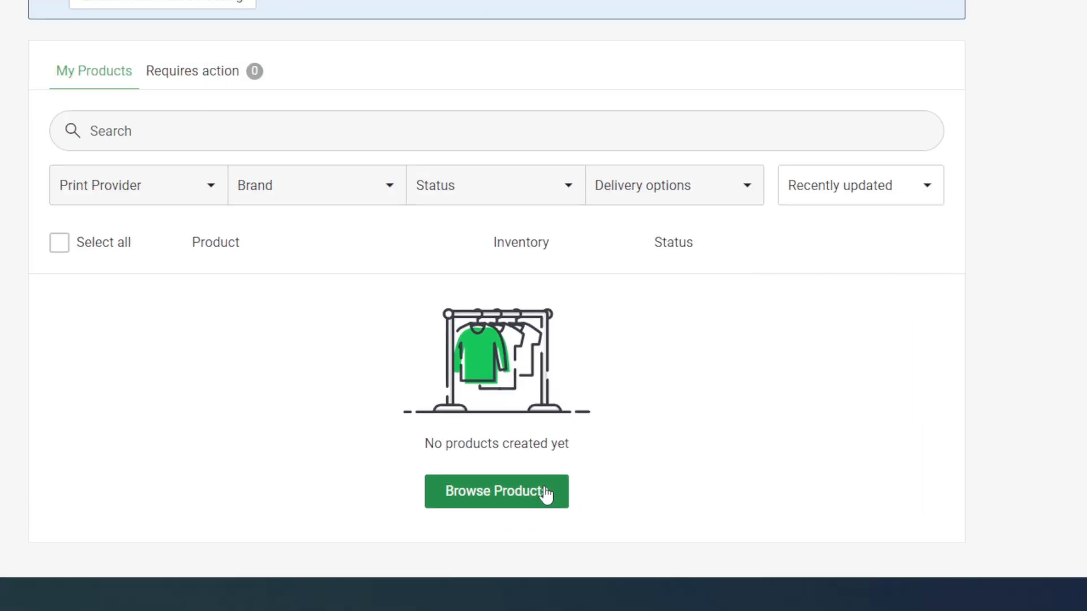
click(643, 534)
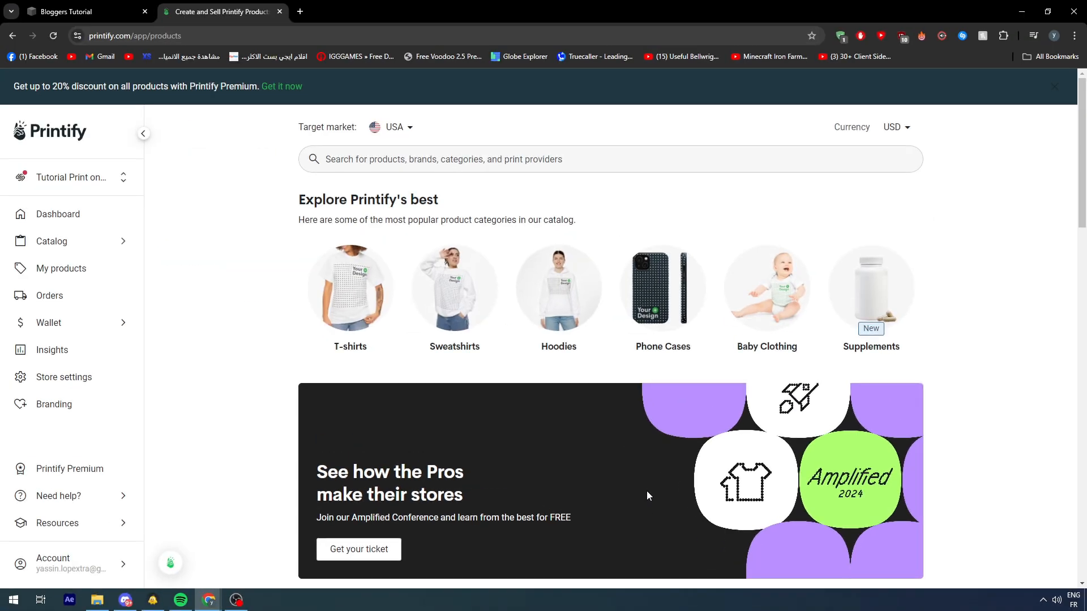
Step: Look through the catalog's popular categories, trending products, best-rated items and leading profit makers
scroll(677, 186, down, 8)
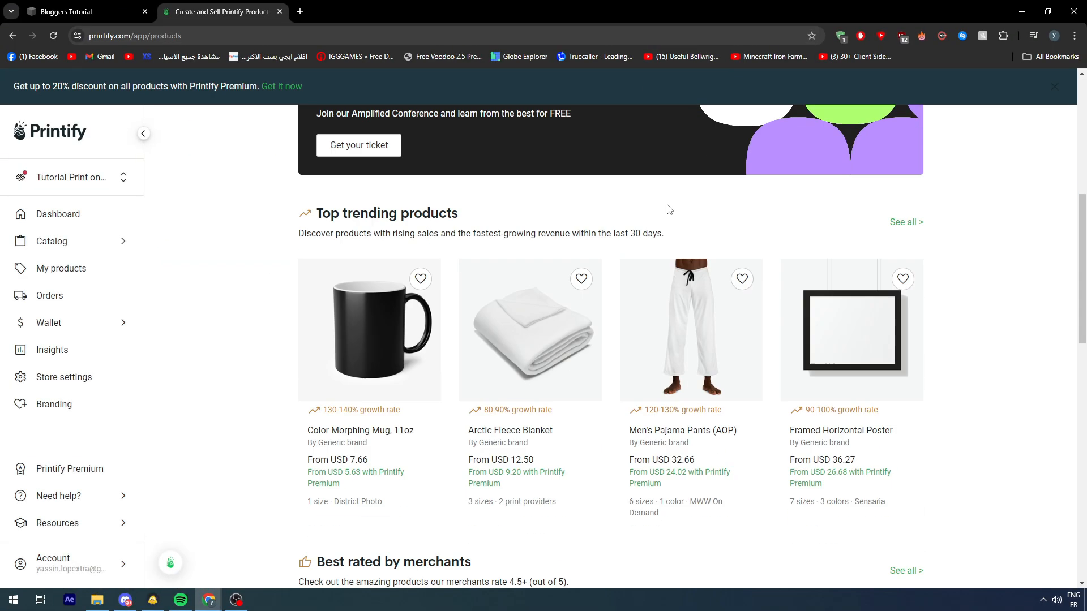
scroll(660, 201, down, 5)
scroll(660, 200, down, 3)
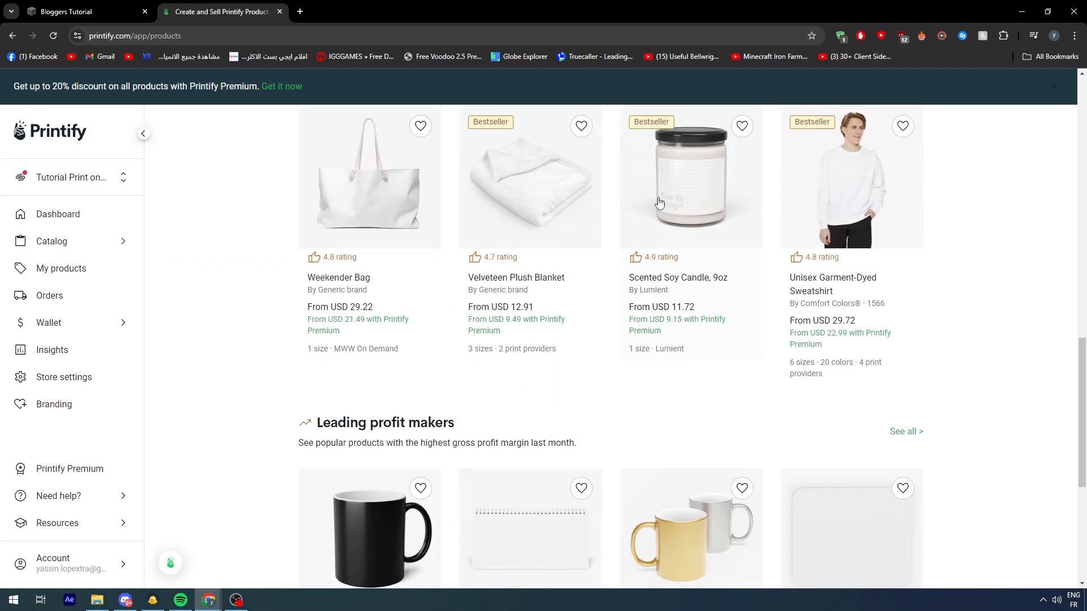
scroll(272, 208, up, 5)
scroll(272, 207, up, 10)
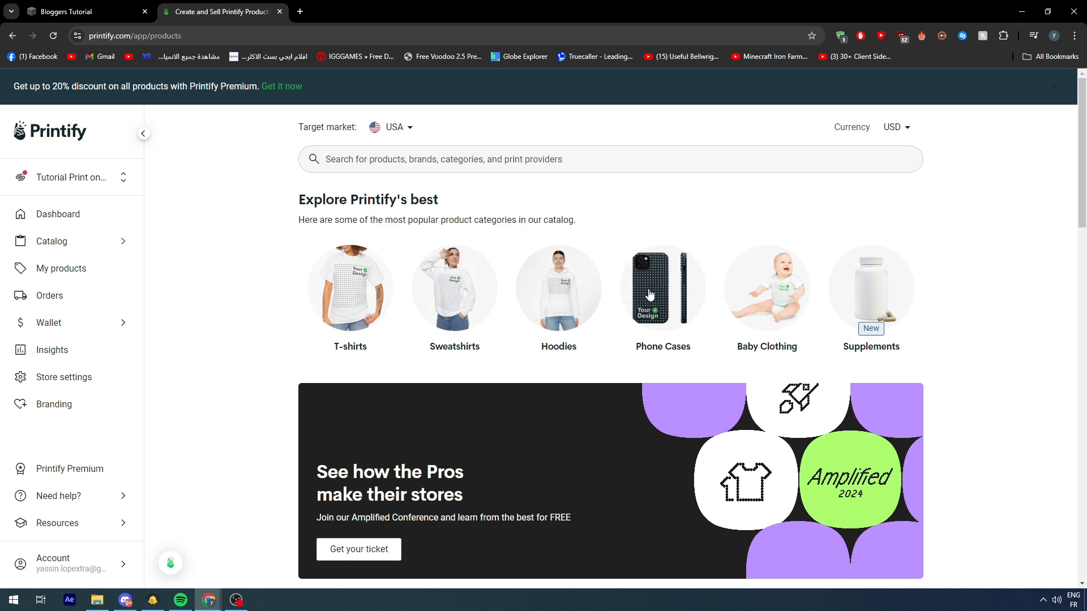
scroll(922, 279, down, 5)
scroll(934, 283, up, 5)
Step: Open the Supplements category and examine its range of customizable products and their prices
click(905, 277)
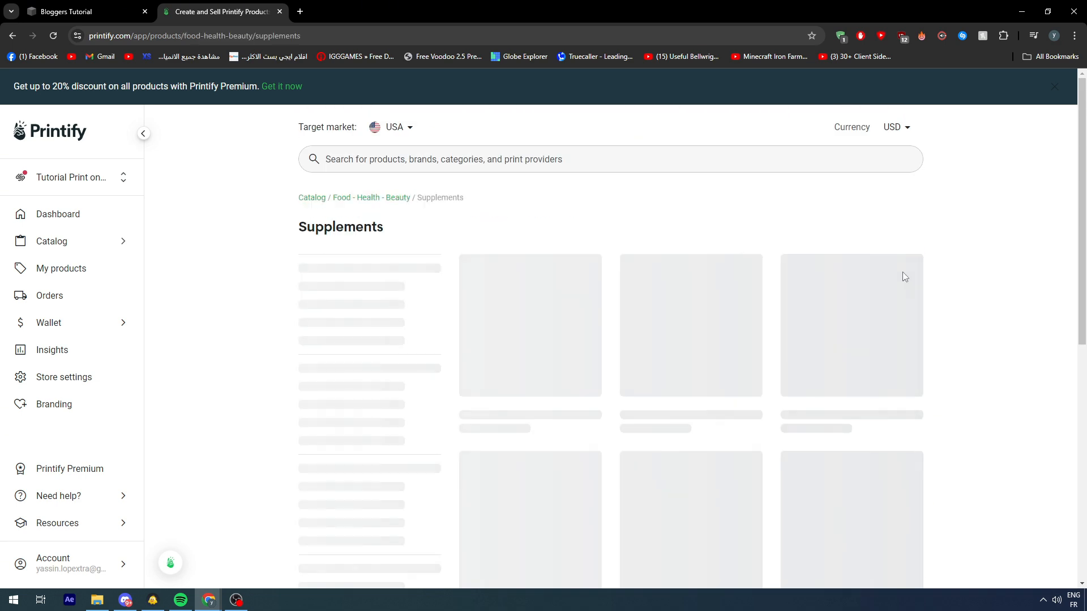
scroll(713, 276, down, 4)
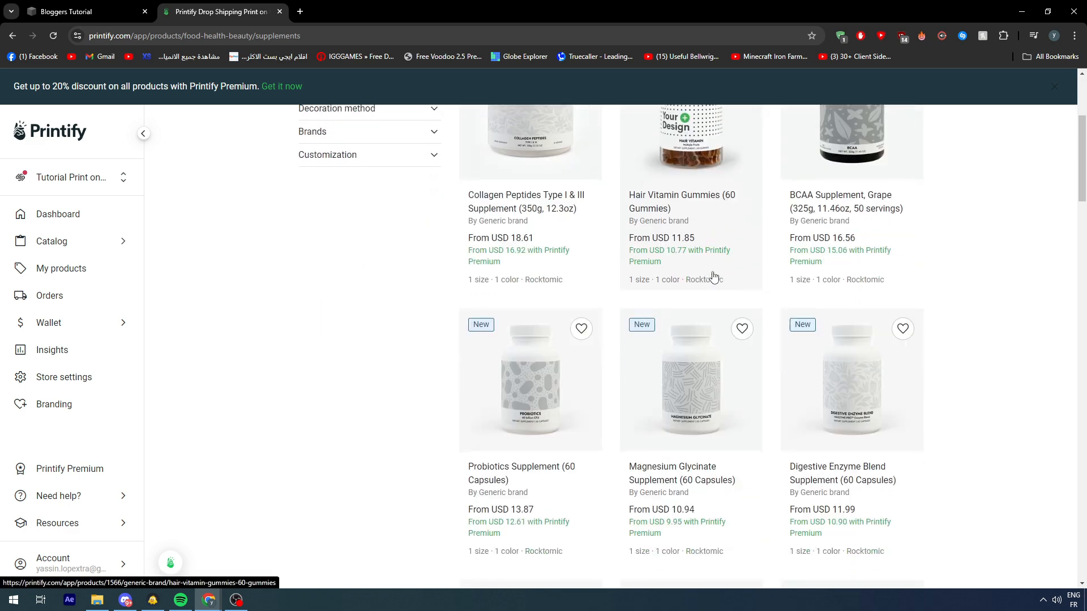
scroll(844, 260, up, 1)
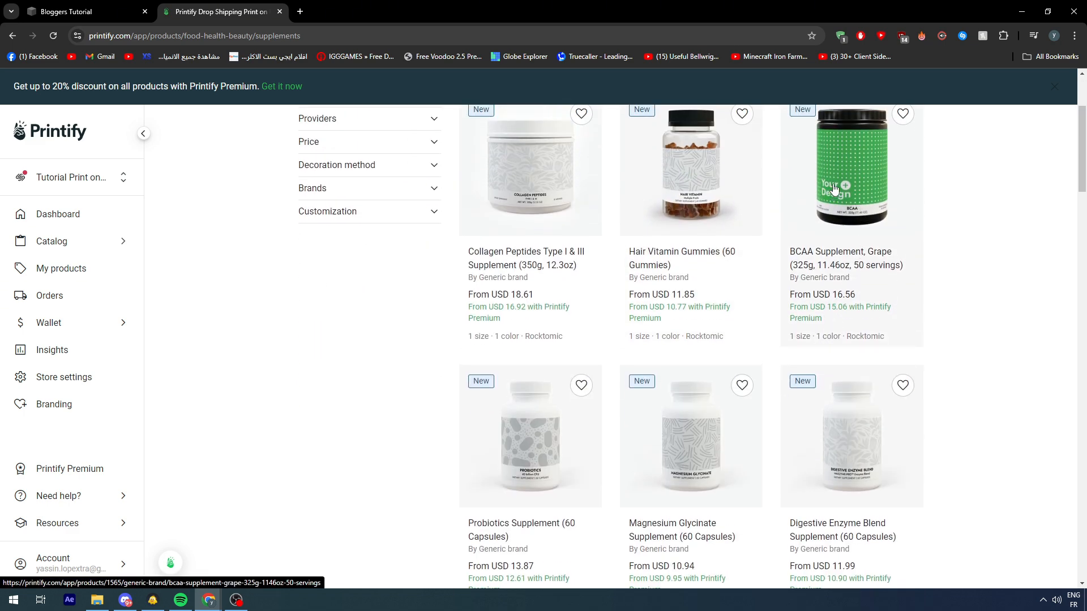
scroll(813, 194, down, 8)
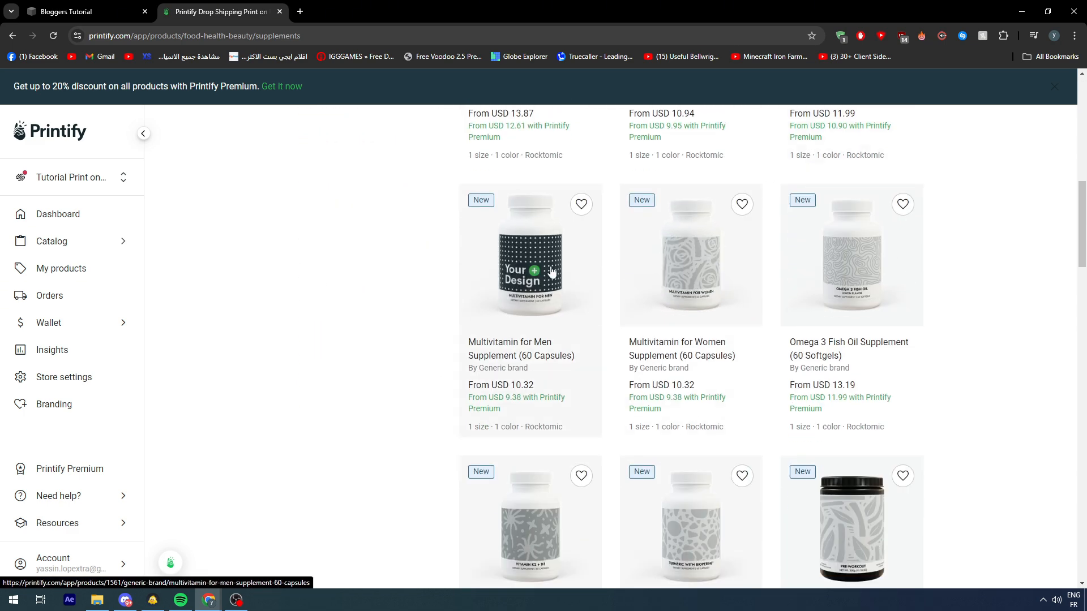
scroll(552, 271, down, 6)
scroll(686, 251, down, 6)
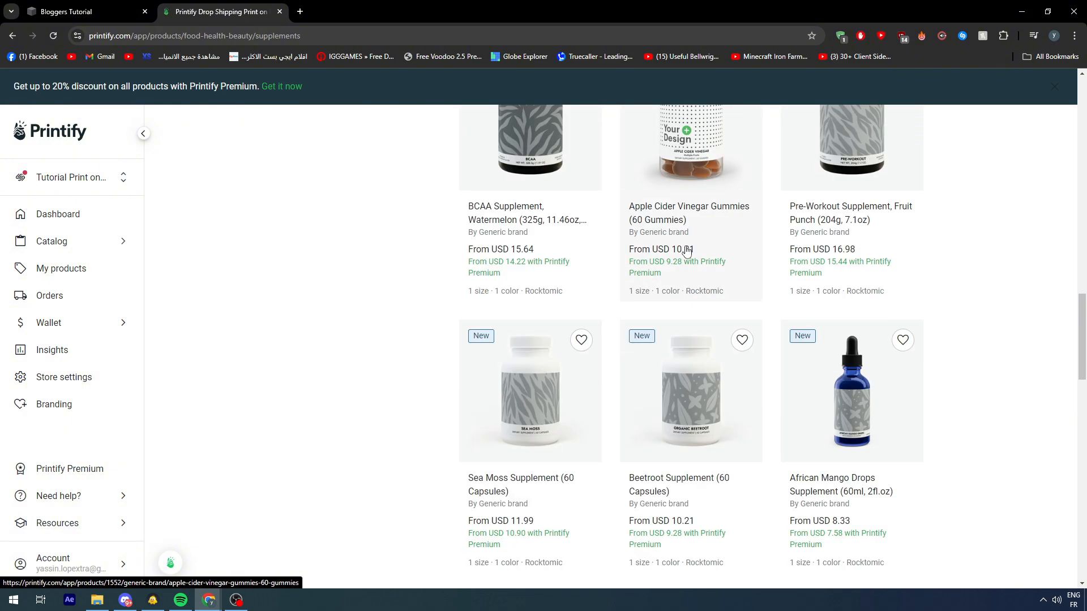
scroll(687, 250, up, 4)
scroll(746, 261, down, 9)
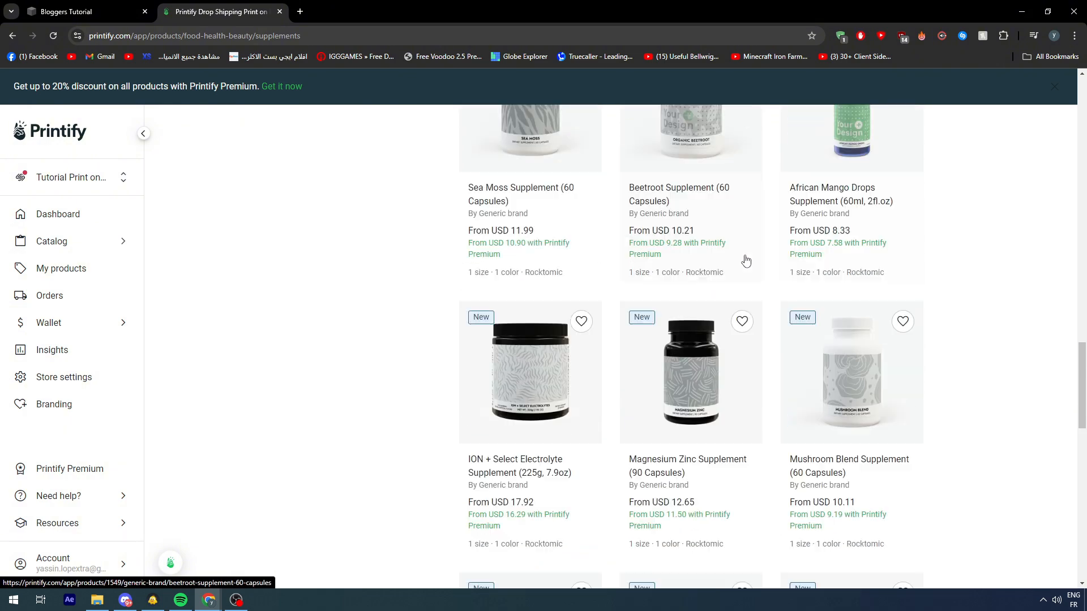
scroll(747, 260, down, 4)
scroll(585, 260, up, 4)
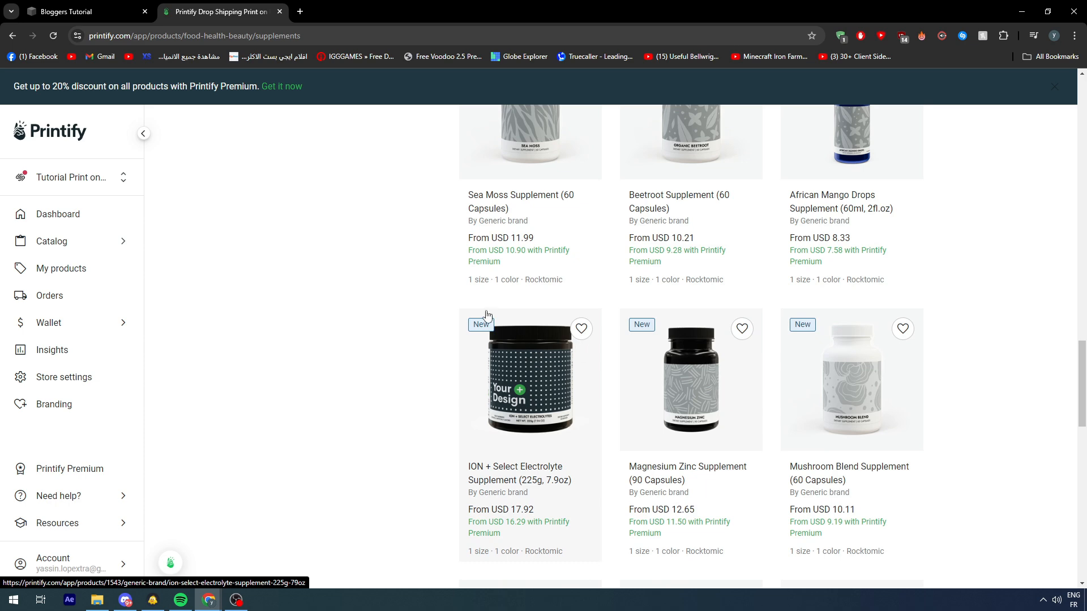
scroll(485, 315, down, 7)
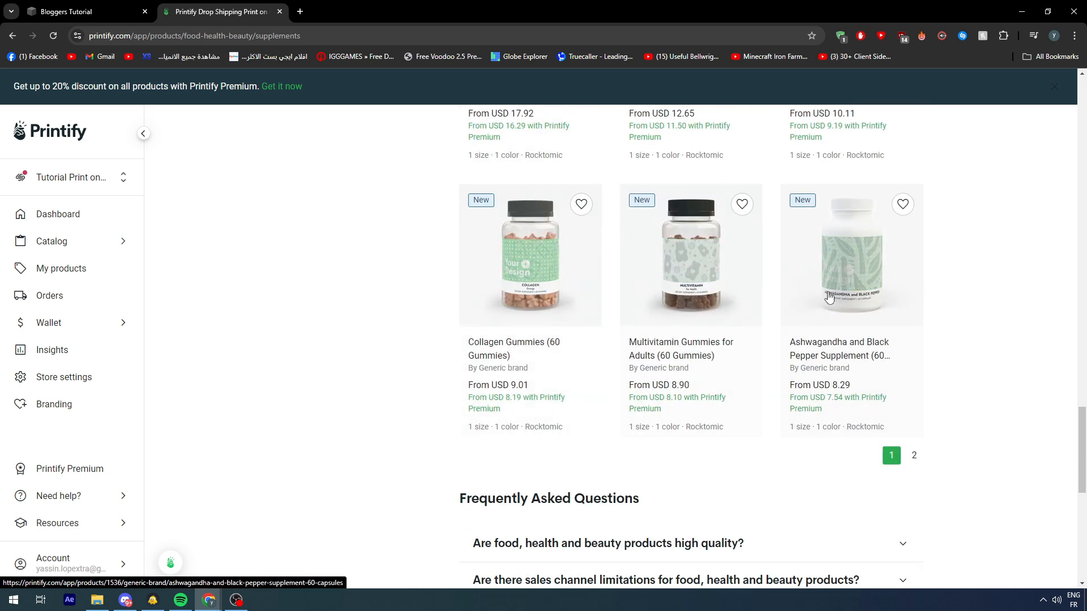
scroll(897, 315, up, 11)
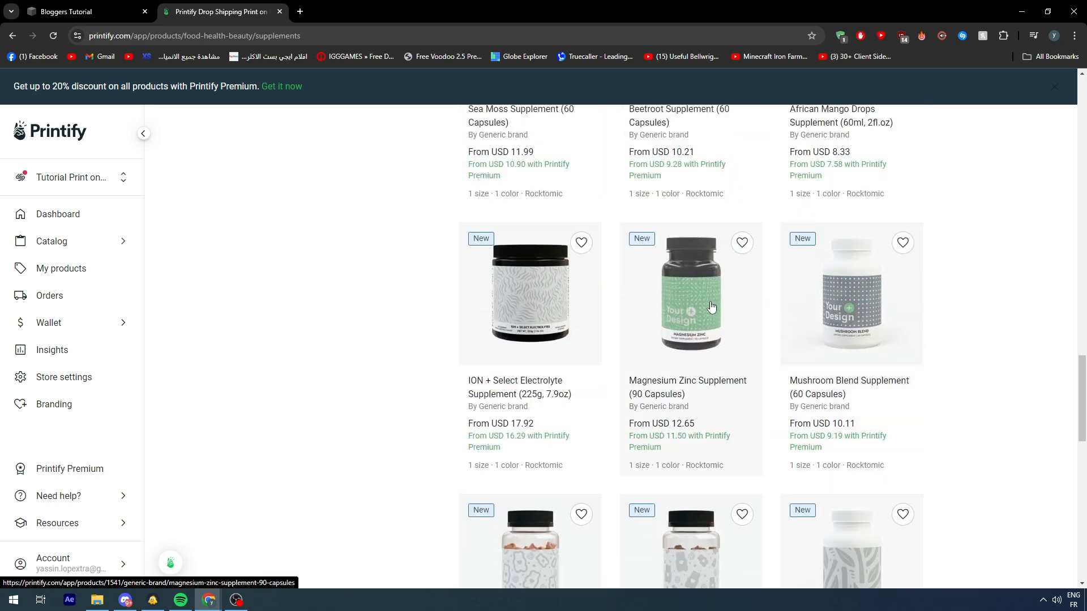
scroll(696, 285, up, 15)
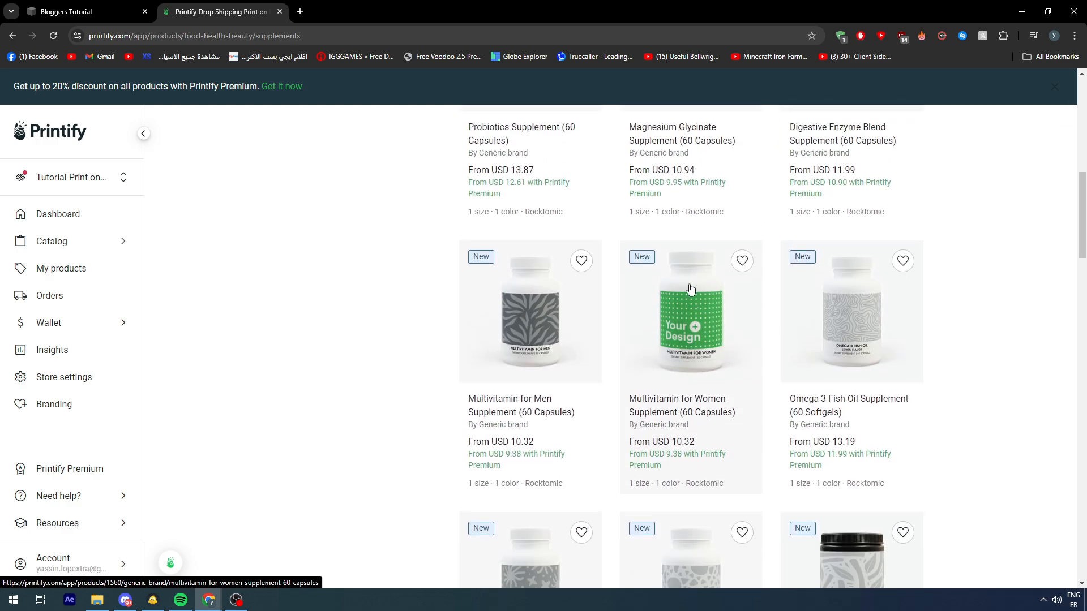
scroll(569, 287, up, 5)
scroll(685, 289, down, 3)
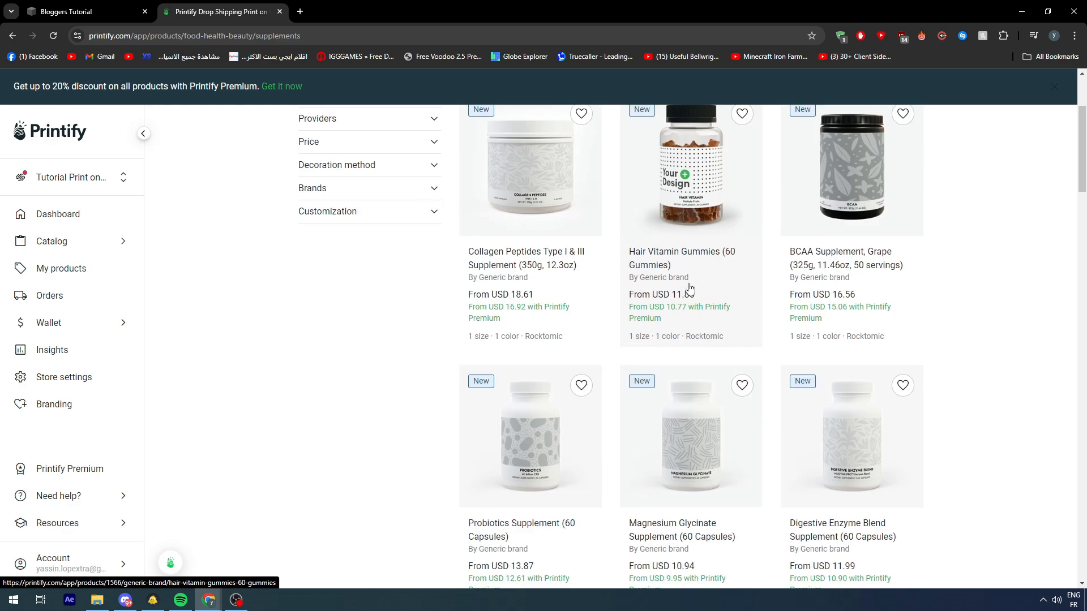
scroll(708, 276, up, 2)
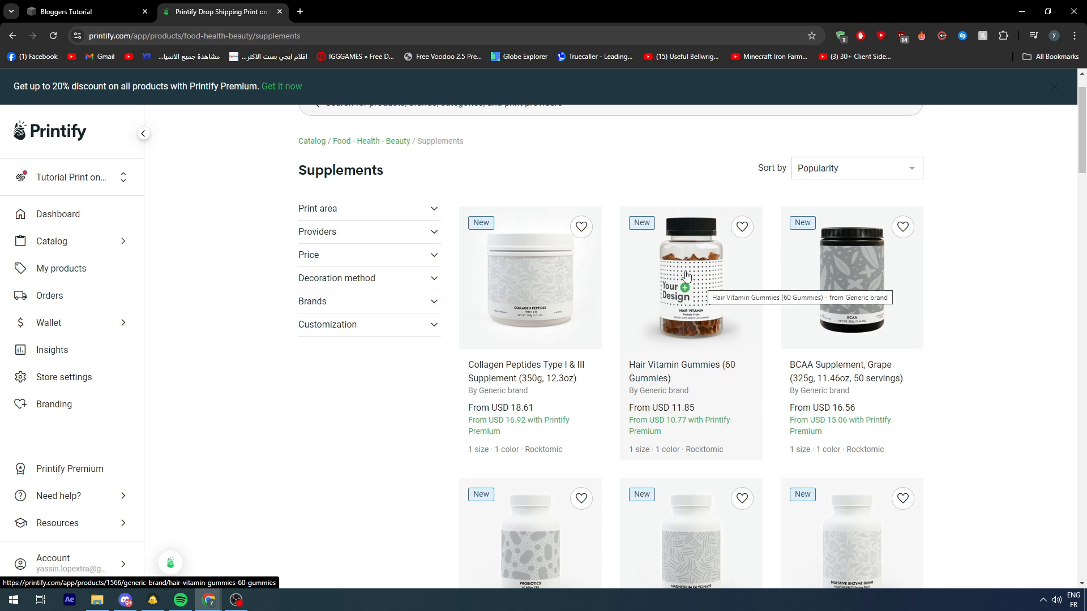
scroll(685, 275, up, 1)
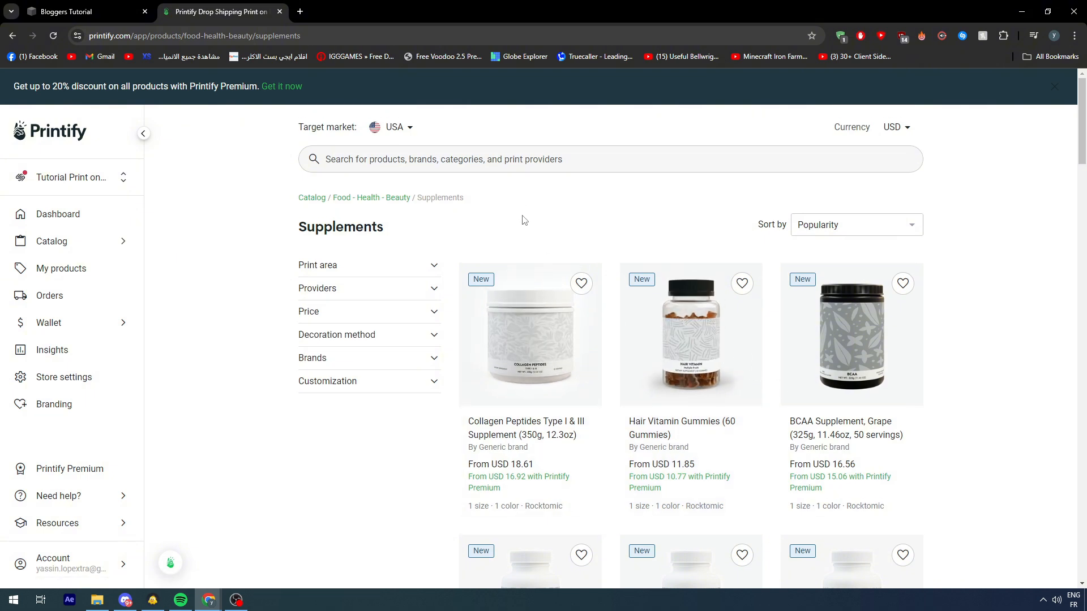
Step: Return to the catalog and open the Bella+Canvas Unisex Jersey Short Sleeve Tee from the T-shirts category
click(12, 36)
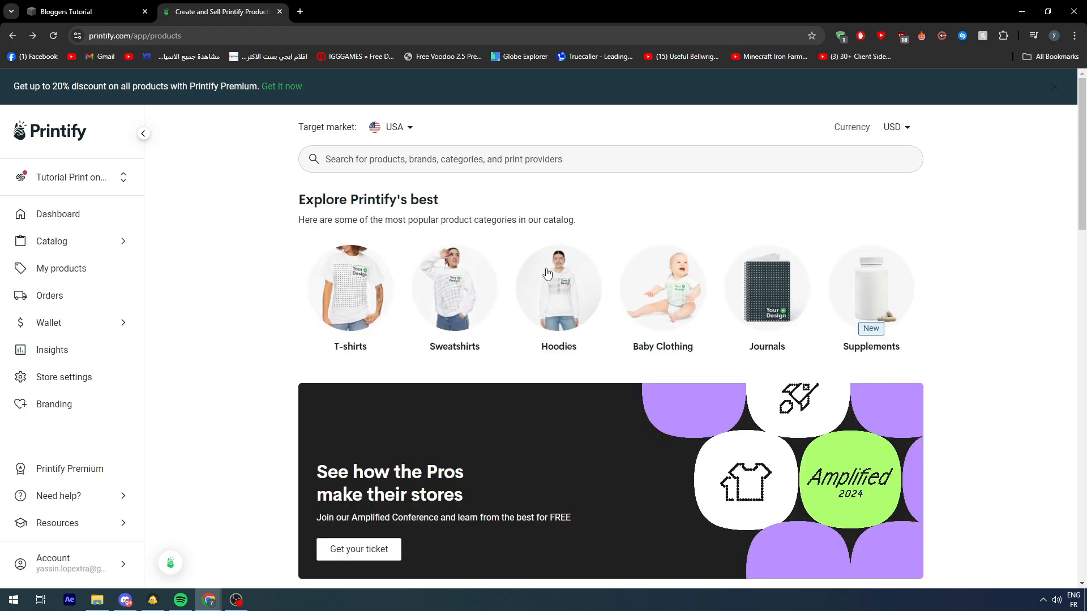
click(365, 289)
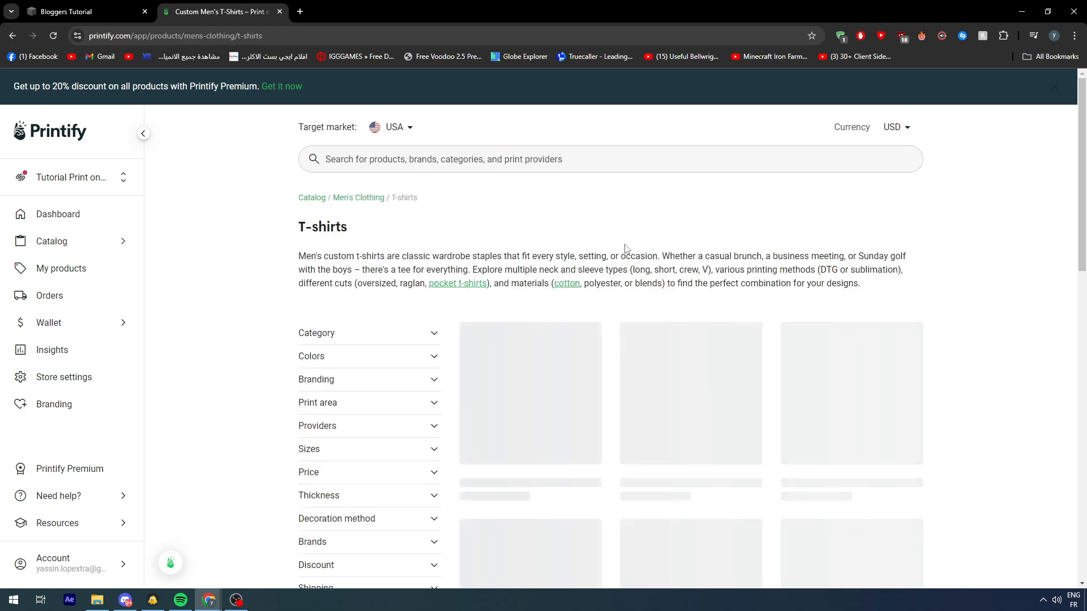
scroll(563, 285, down, 2)
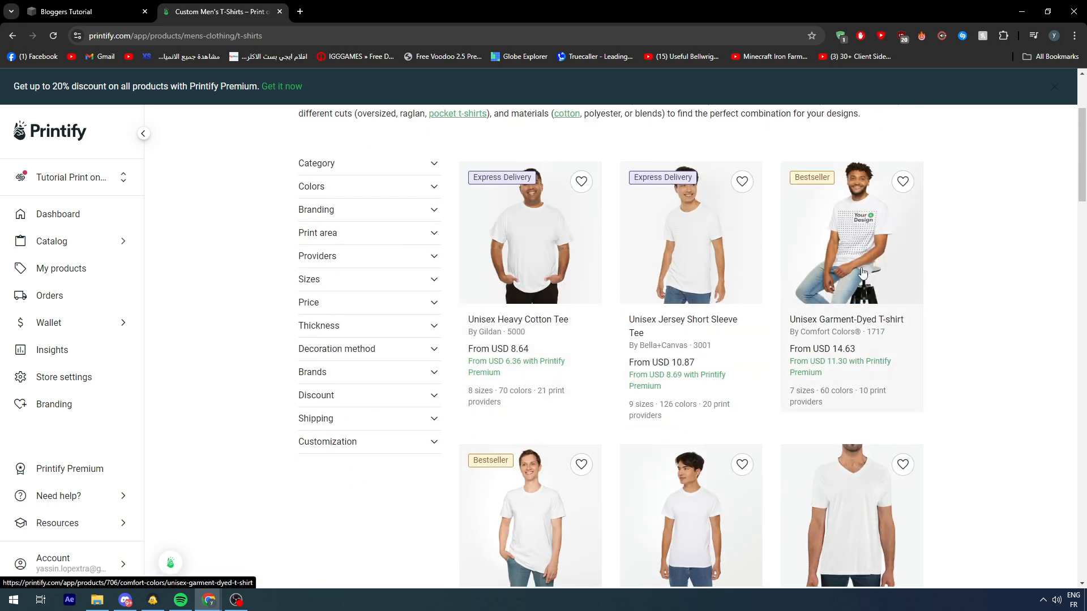
scroll(844, 271, down, 3)
scroll(683, 284, up, 3)
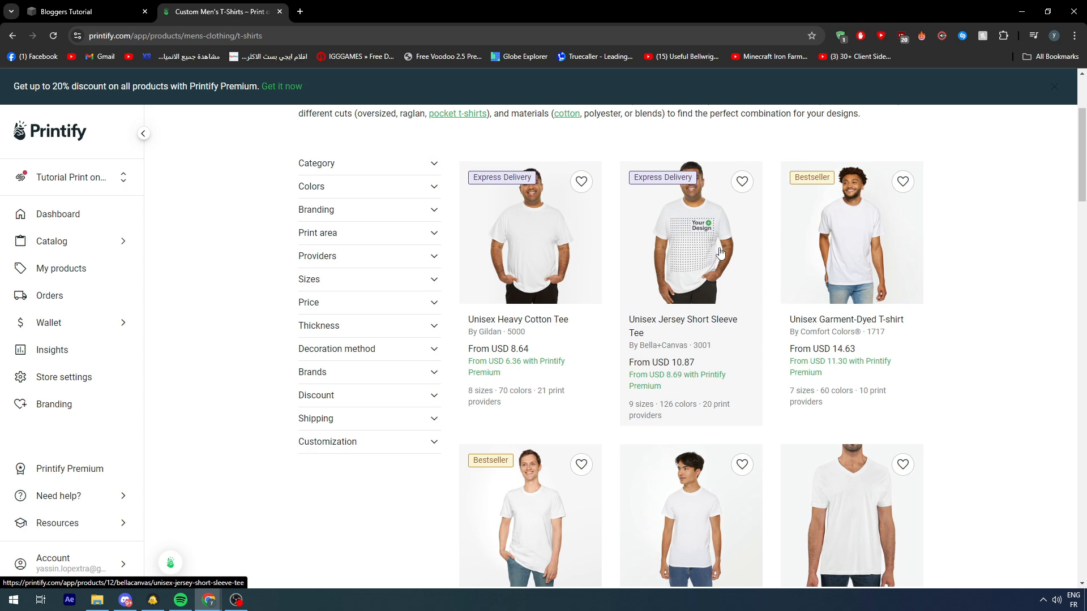
click(720, 253)
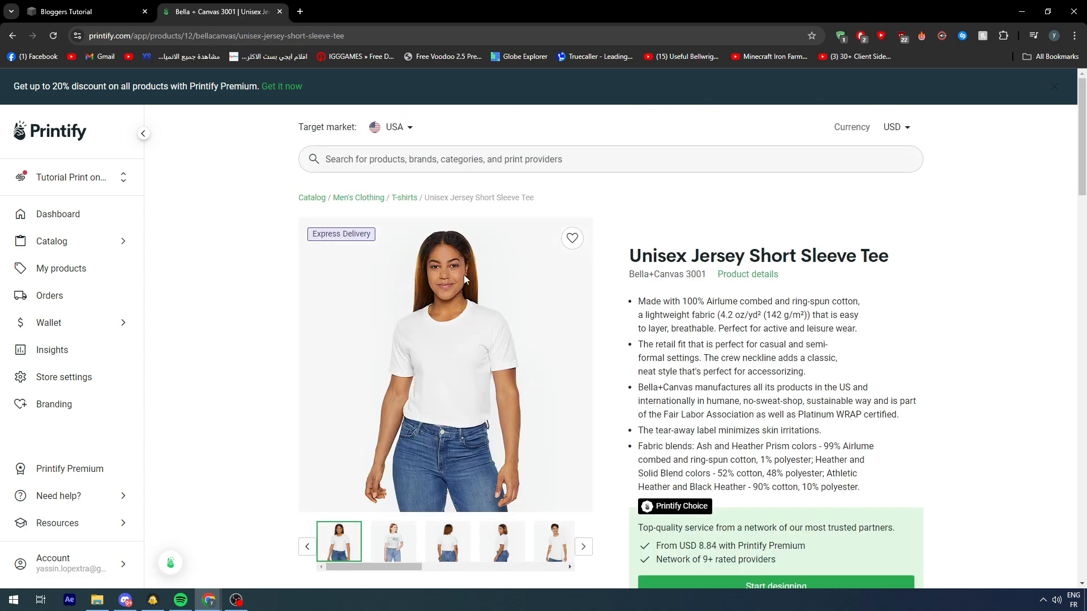
Step: Start designing the tee with Printify Choice, check its back side, and return to the front side
scroll(459, 283, down, 2)
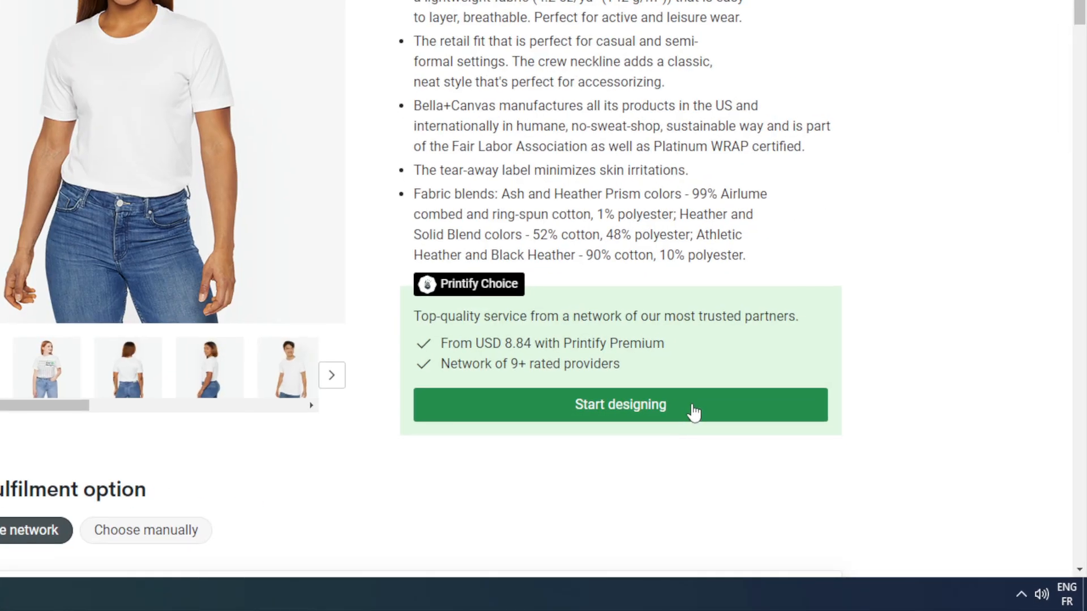
click(694, 412)
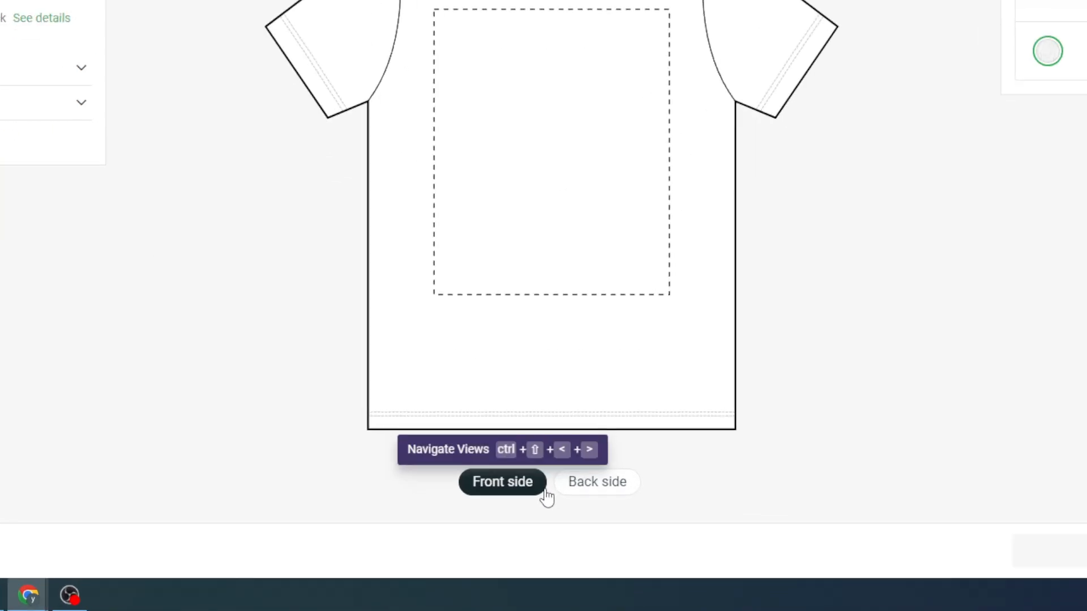
click(569, 488)
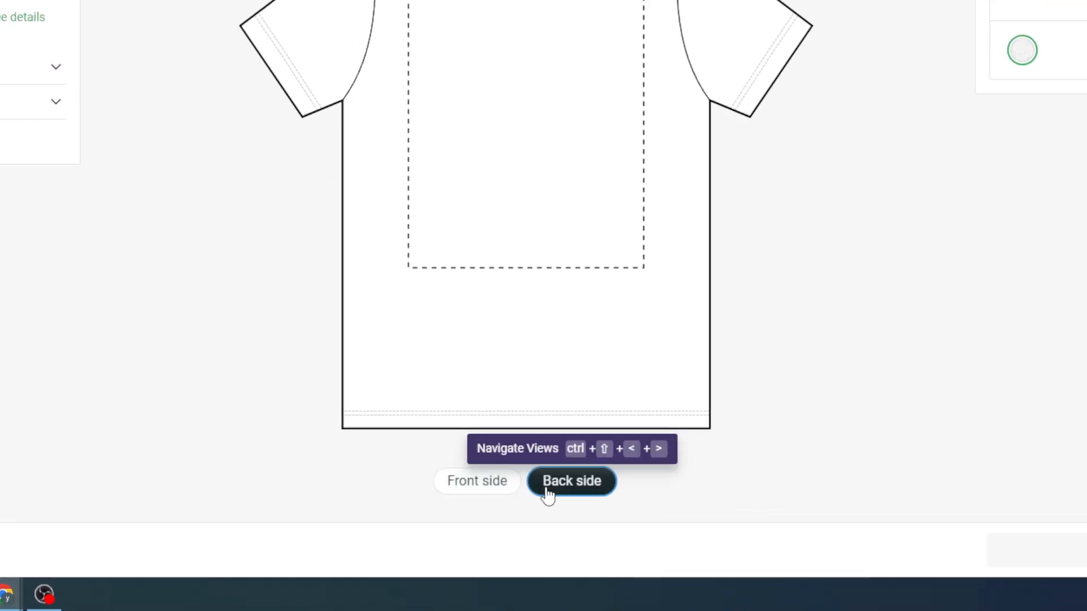
click(513, 486)
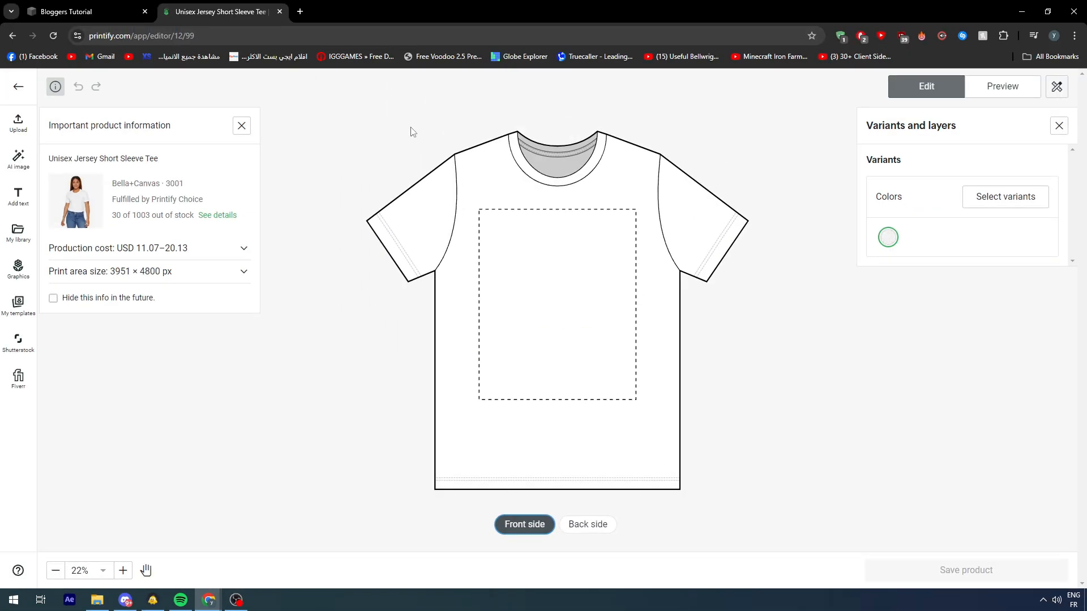
Step: In the tee's color variants, try Heather Red, deselect it, and select Canvas Red instead
click(1004, 201)
scroll(957, 225, down, 15)
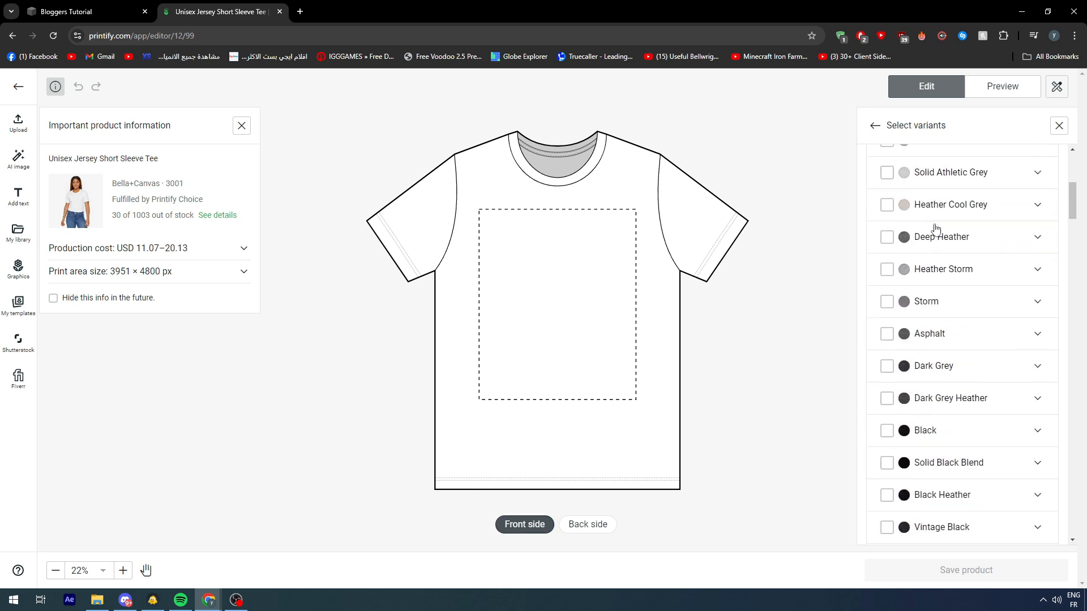
click(886, 209)
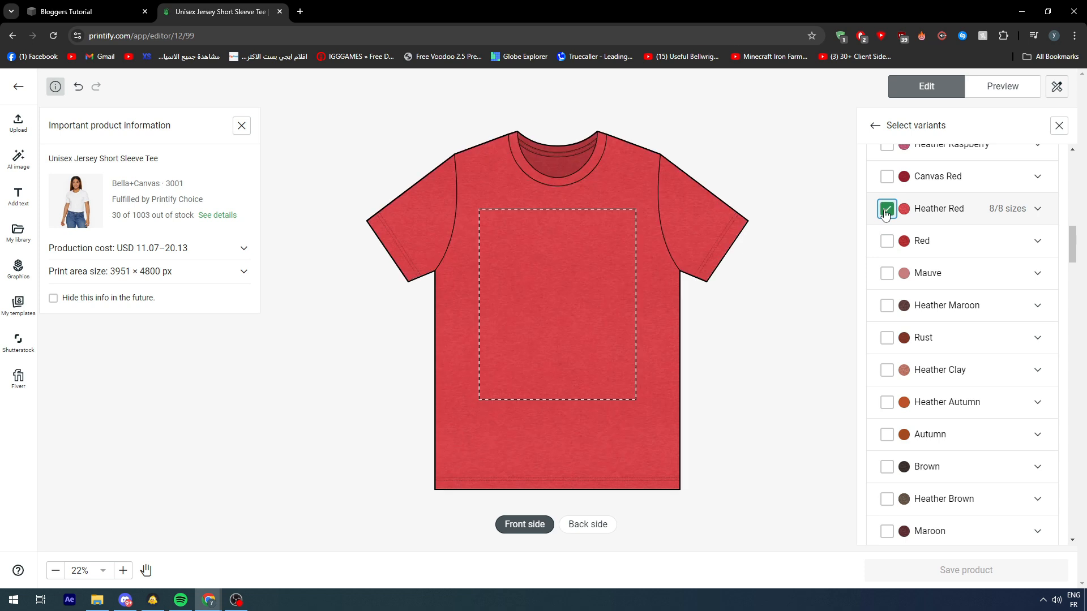
click(887, 211)
click(887, 178)
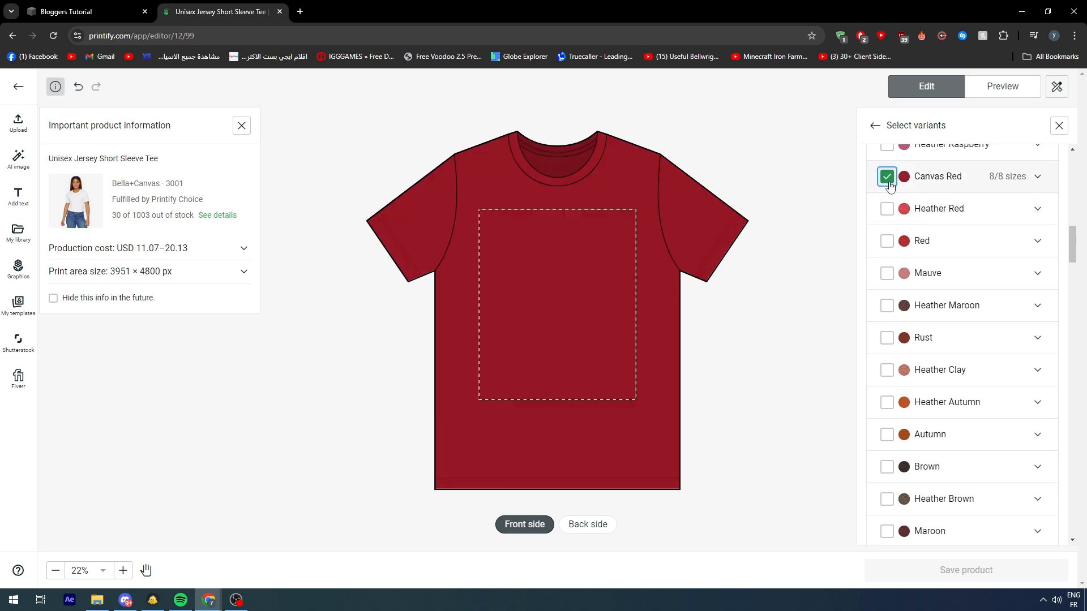
Step: Deselect Canvas Red and try the Mauve, Heather Maroon and Rust color variants one at a time, deselecting each again
click(887, 177)
click(887, 274)
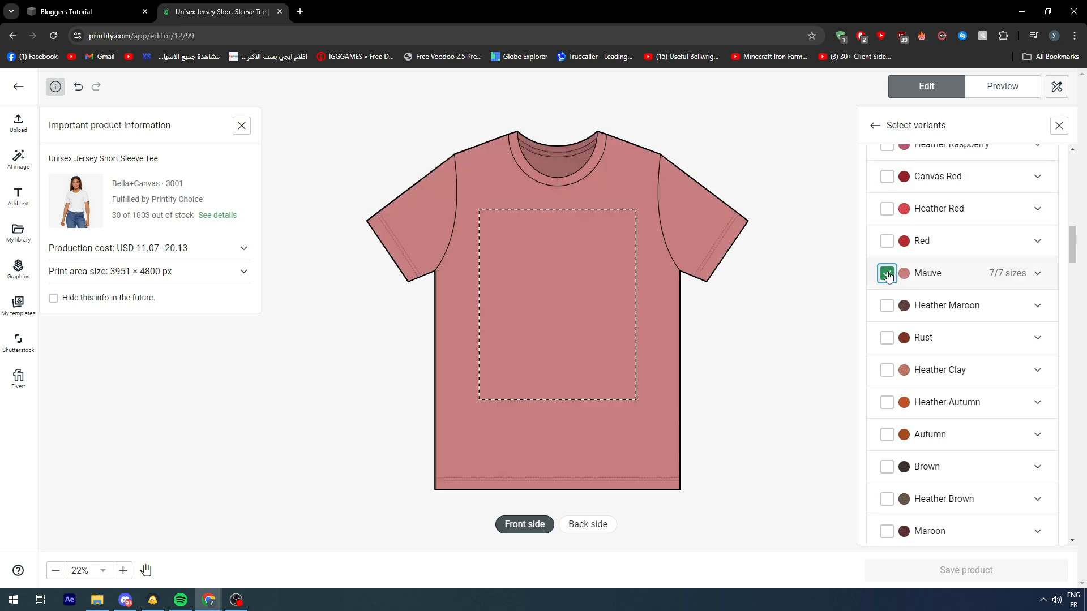
click(887, 274)
click(887, 306)
click(887, 306)
click(887, 338)
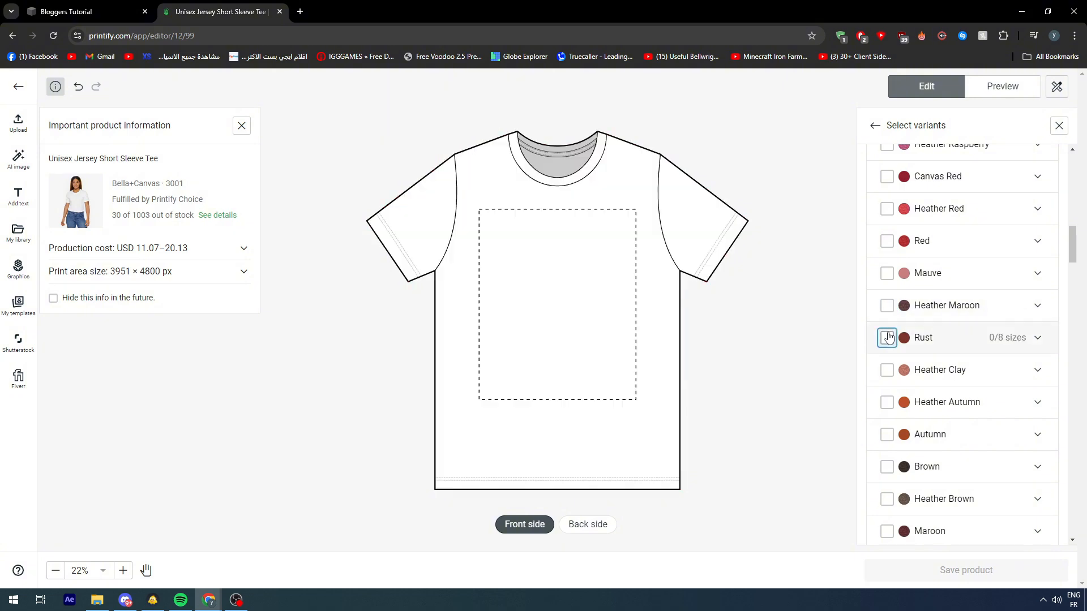
click(887, 338)
Step: Try the Autumn and Brown color variants on the tee, deselecting each one again
scroll(887, 334, down, 2)
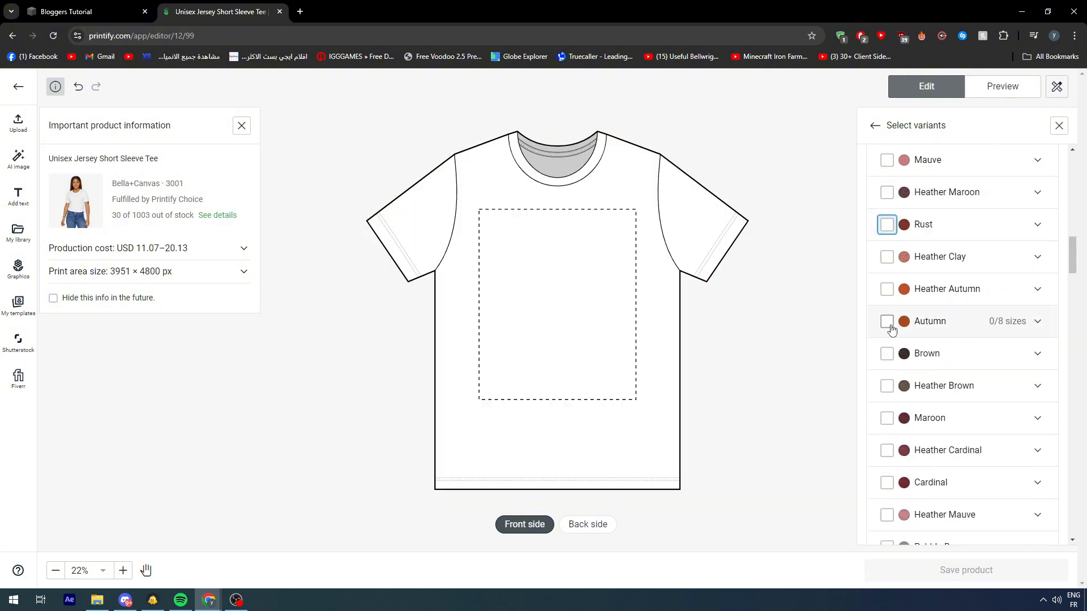
click(887, 321)
click(887, 322)
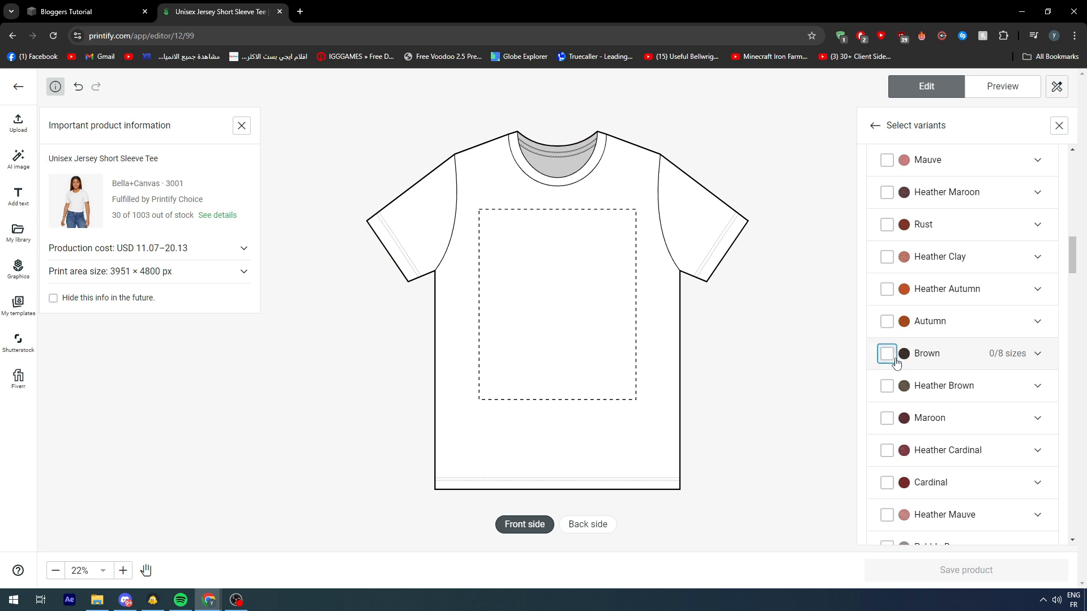
click(885, 354)
click(885, 353)
Step: Look through the rest of the tee's color variants to examine the available range
scroll(1039, 391, down, 5)
scroll(1035, 393, down, 15)
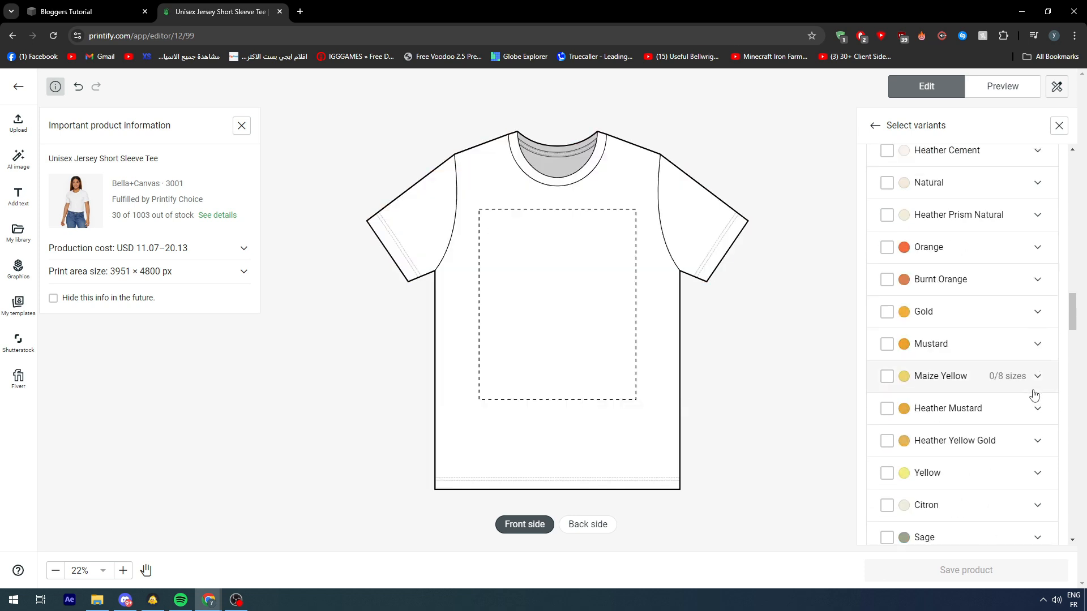
scroll(970, 404, down, 12)
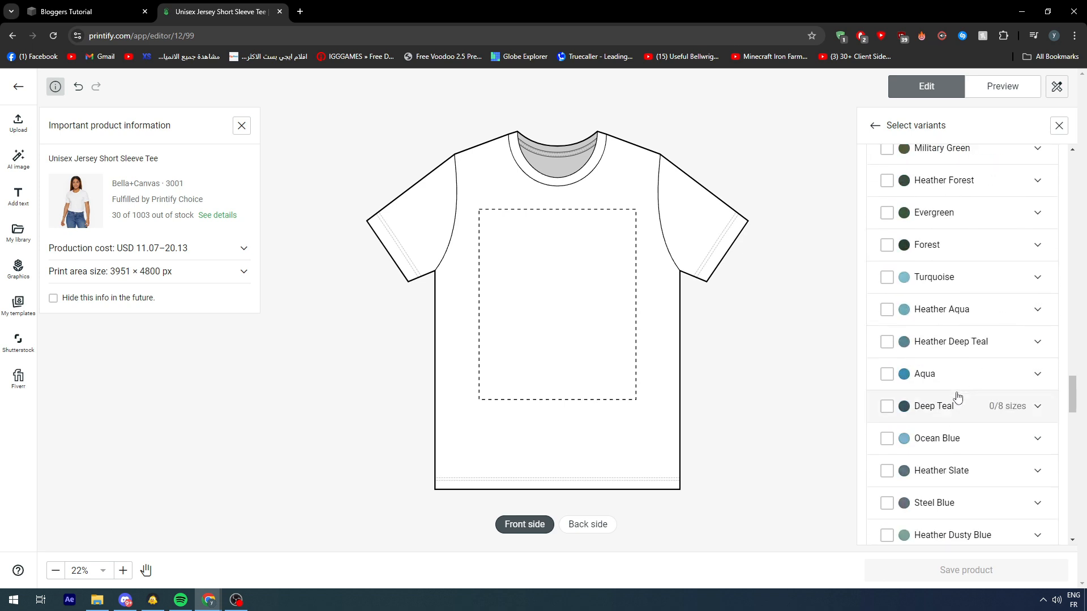
scroll(955, 385, down, 10)
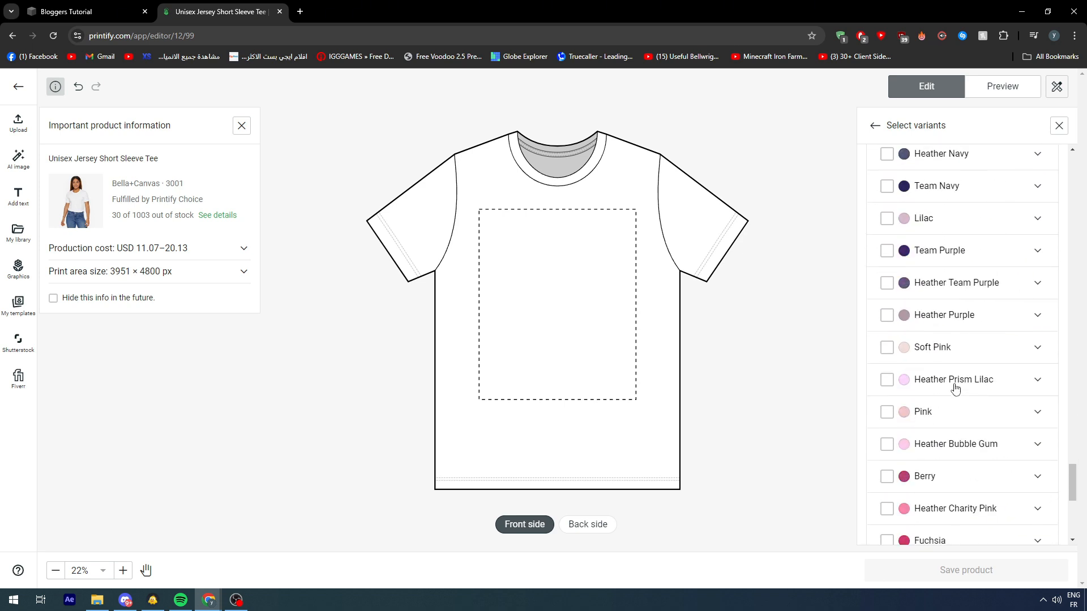
scroll(967, 357, up, 4)
scroll(966, 339, up, 7)
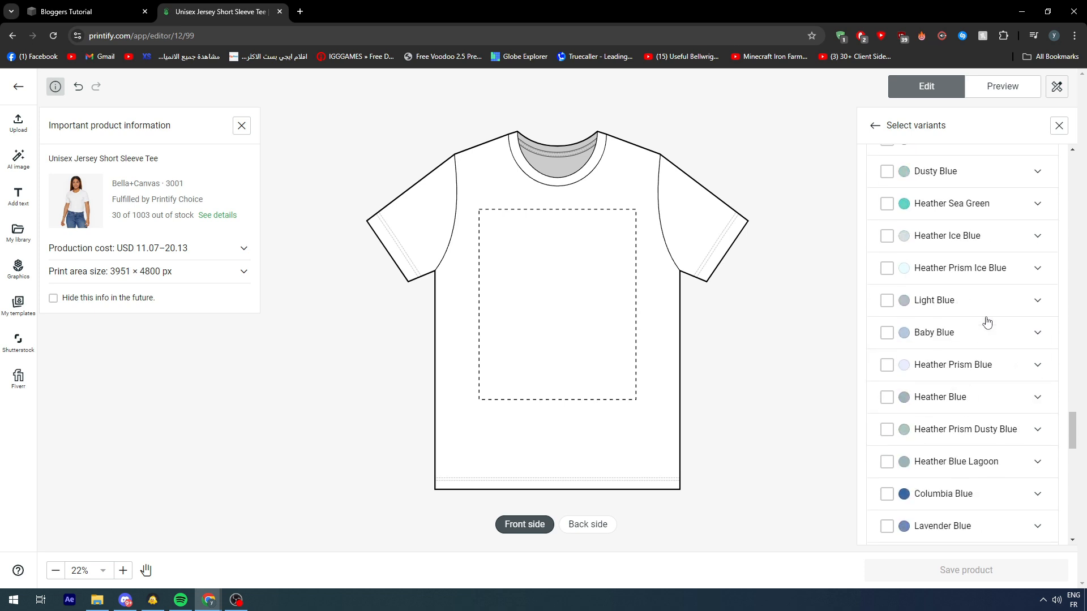
scroll(967, 249, up, 3)
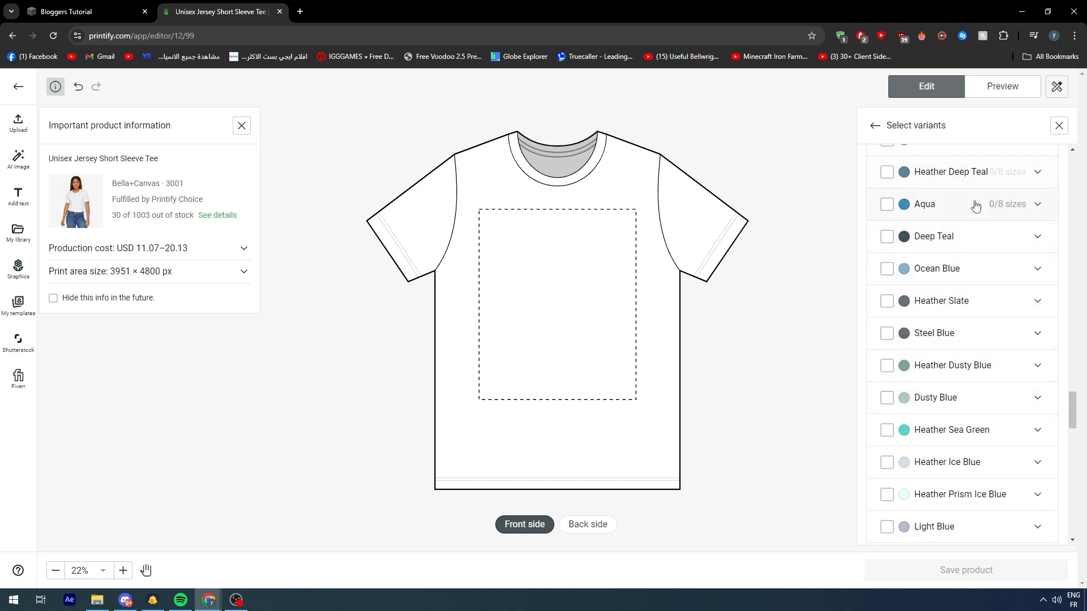
scroll(971, 223, down, 12)
scroll(967, 236, down, 5)
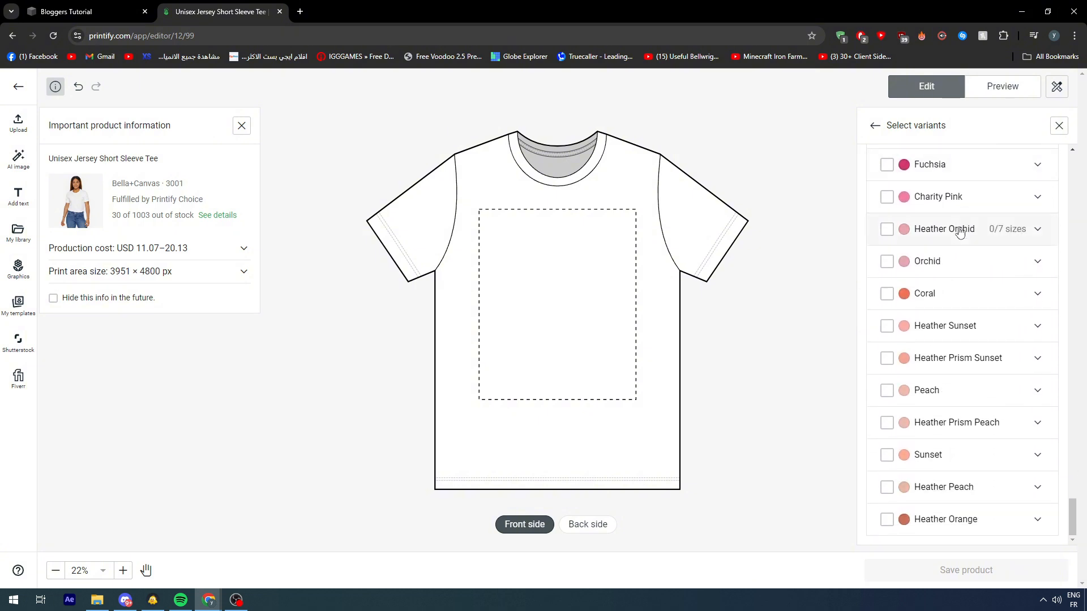
Step: Expand the Heather Orchid variant to examine its sizes and their prices, and collapse it again
click(1038, 230)
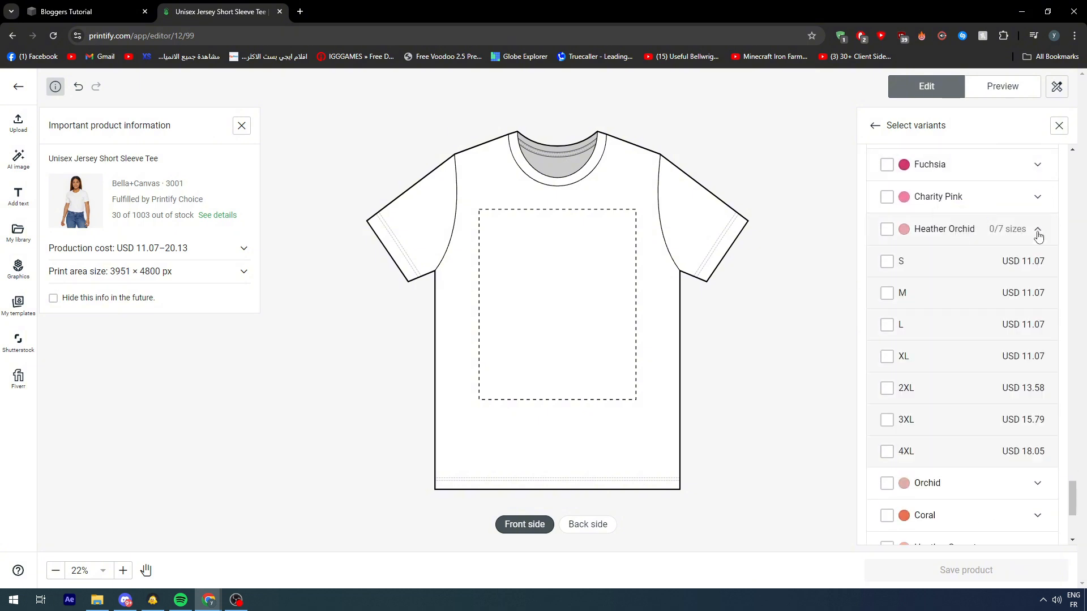
click(1038, 202)
scroll(1038, 203, down, 1)
scroll(951, 250, up, 1)
scroll(937, 257, down, 5)
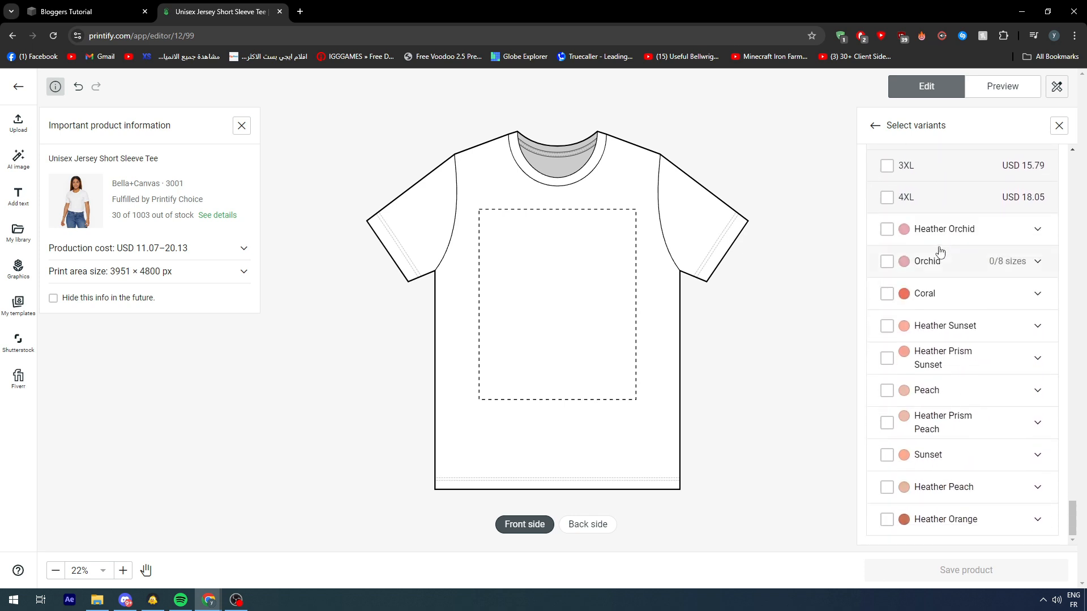
scroll(940, 252, up, 5)
scroll(1030, 317, down, 4)
click(1039, 343)
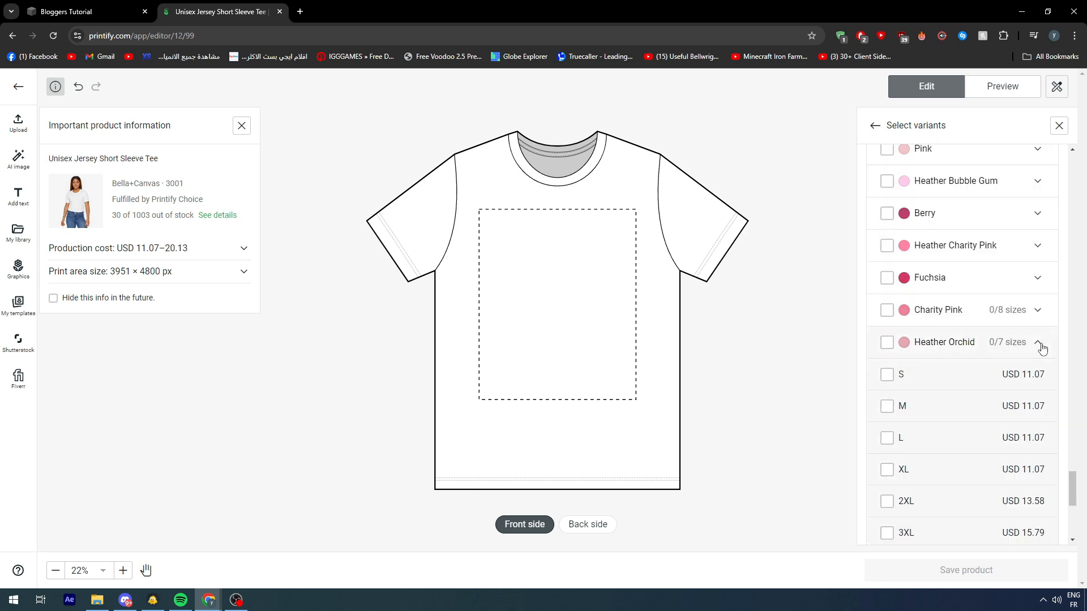
scroll(934, 331, down, 2)
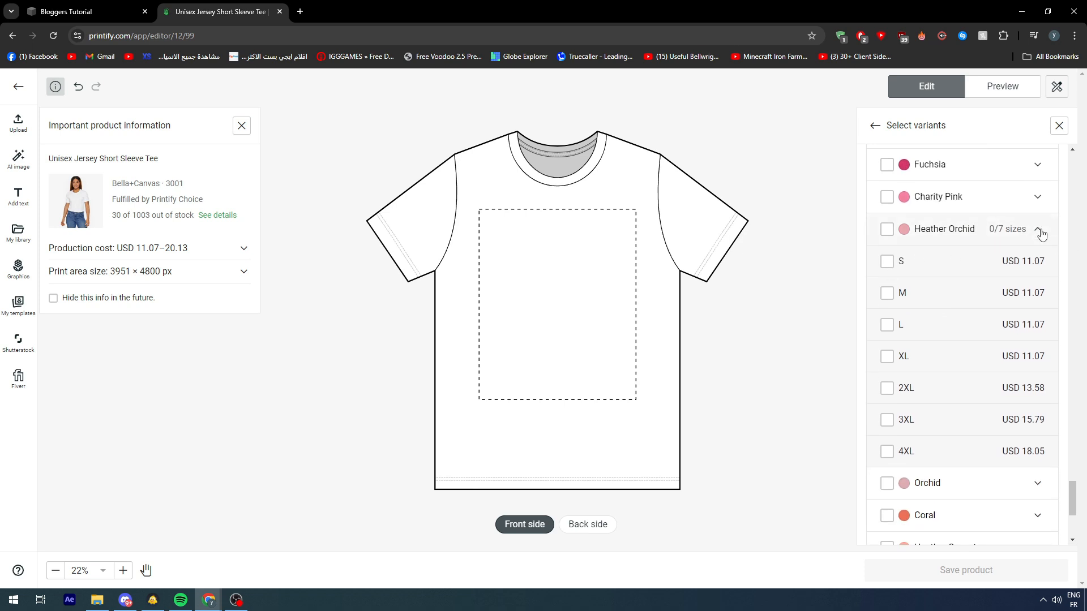
click(1039, 231)
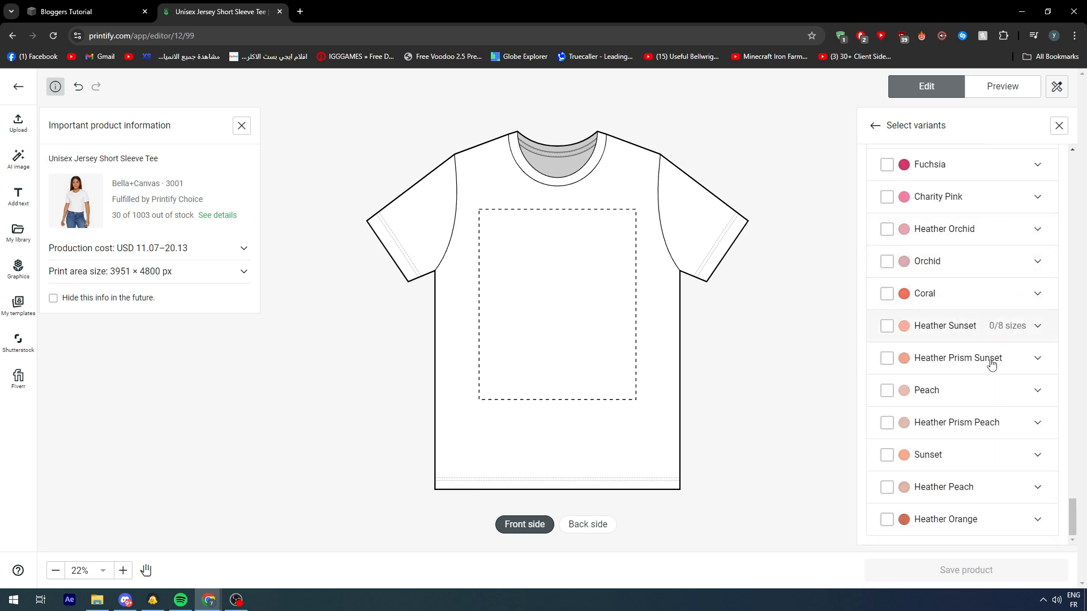
Step: Expand the Heather Prism Natural variant to examine its size prices, and look at the print area on the tee's front
scroll(962, 487, up, 15)
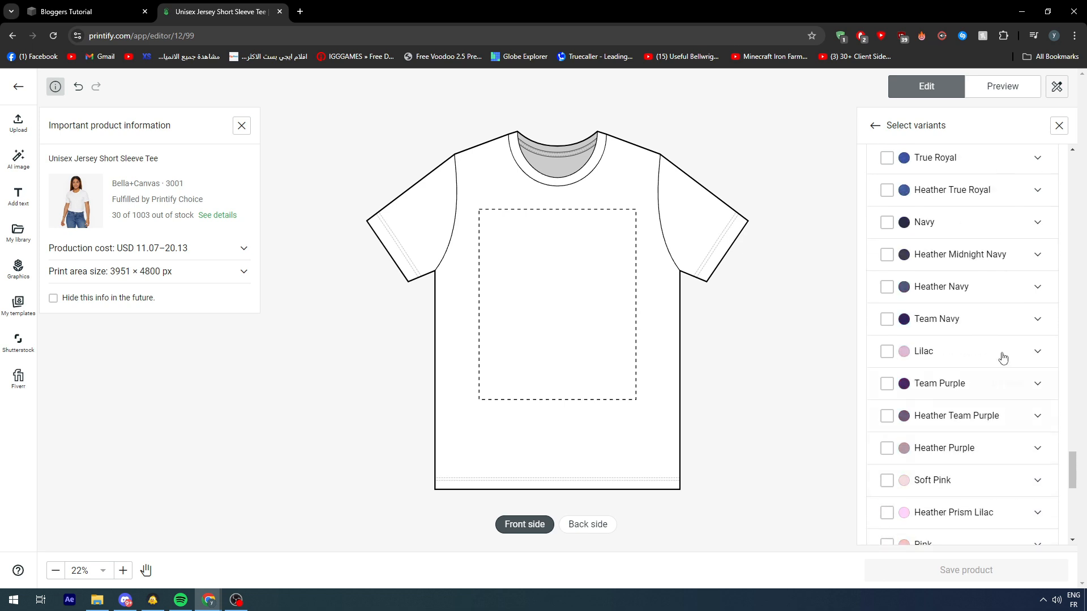
scroll(987, 343, up, 20)
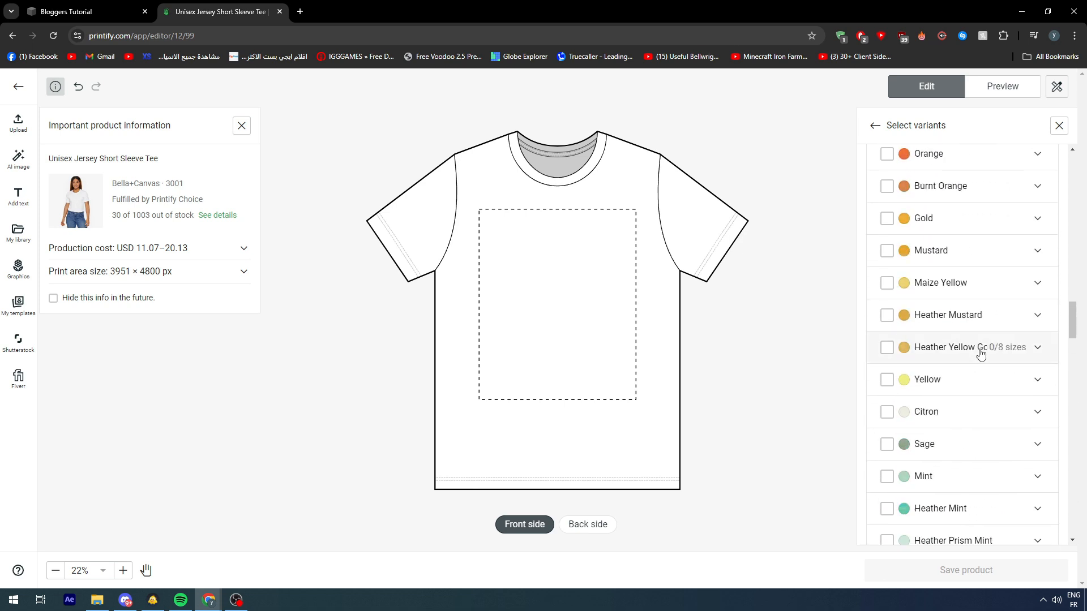
click(1042, 356)
scroll(995, 359, down, 4)
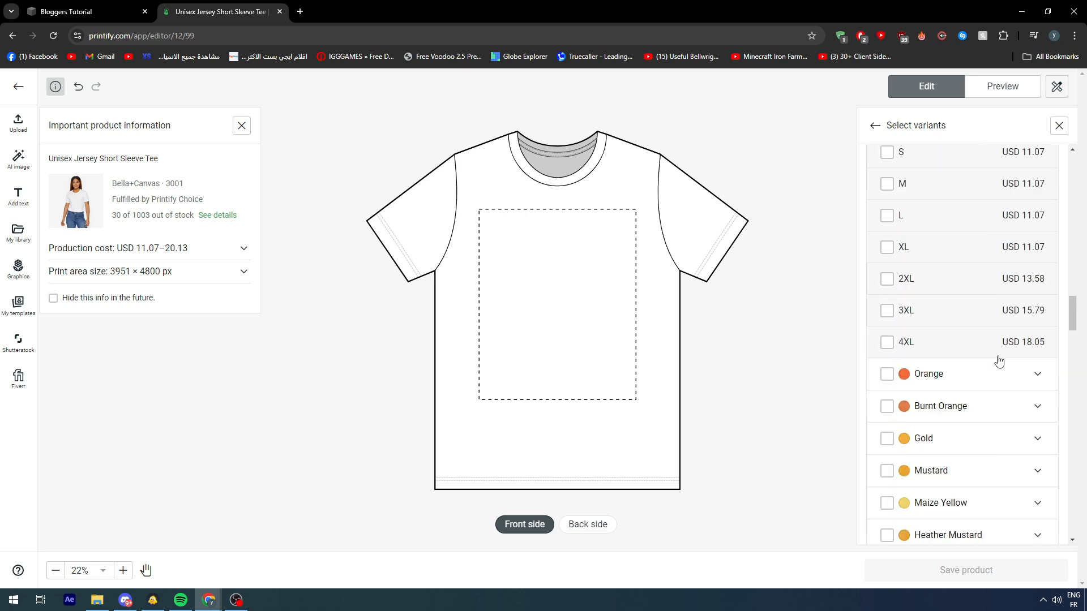
scroll(909, 351, up, 1)
scroll(900, 323, up, 1)
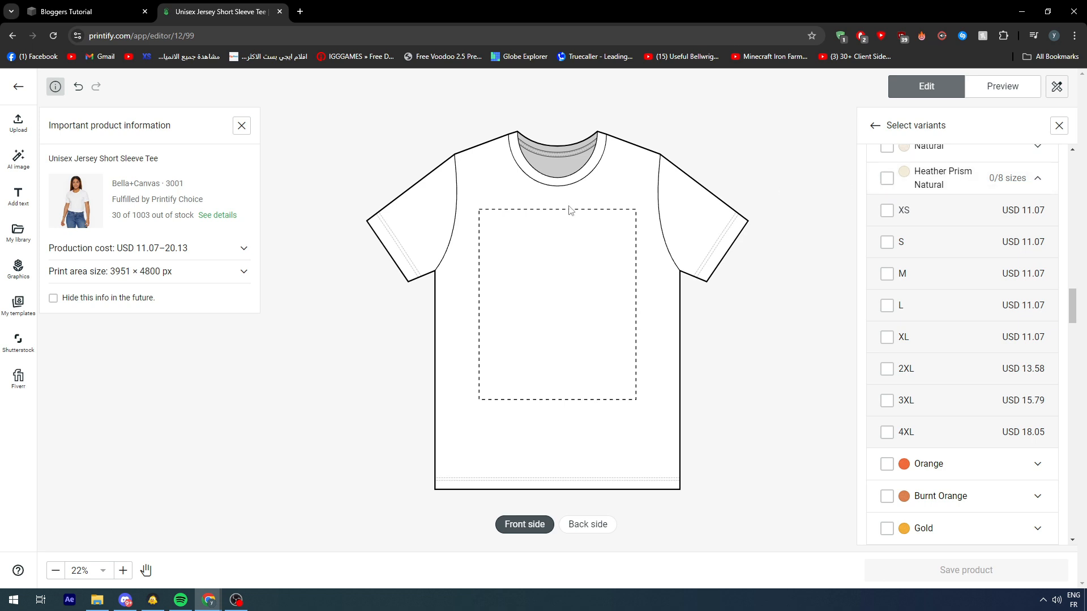
scroll(504, 235, down, 3)
drag(504, 228, 610, 256)
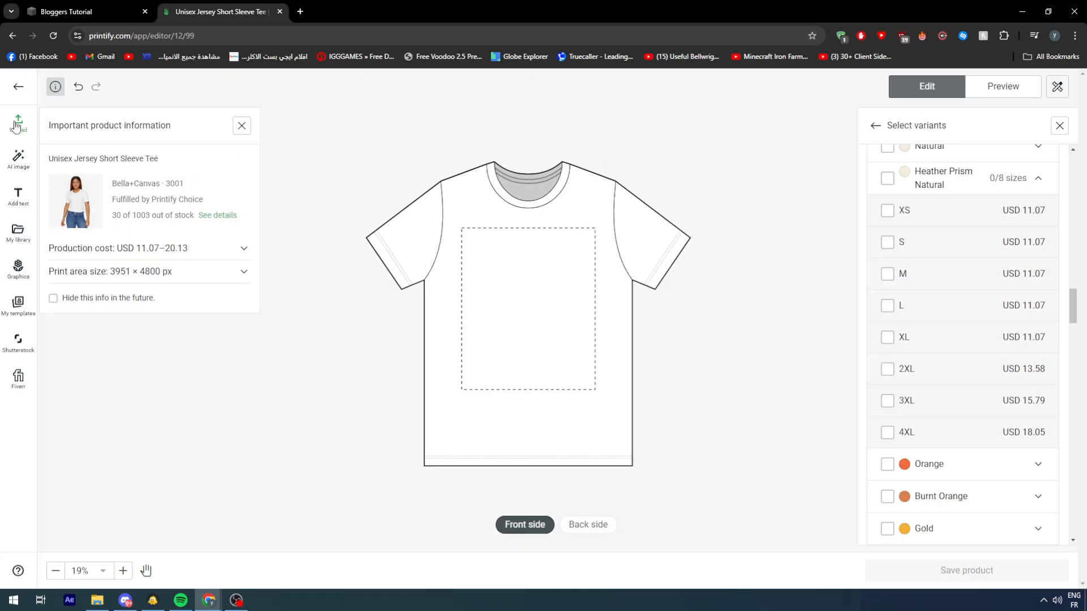
Step: Generate an AI image from the example prompt "Cute penguins, pixel art, bright colors, simple background" and enlarge it within the front print area
click(13, 163)
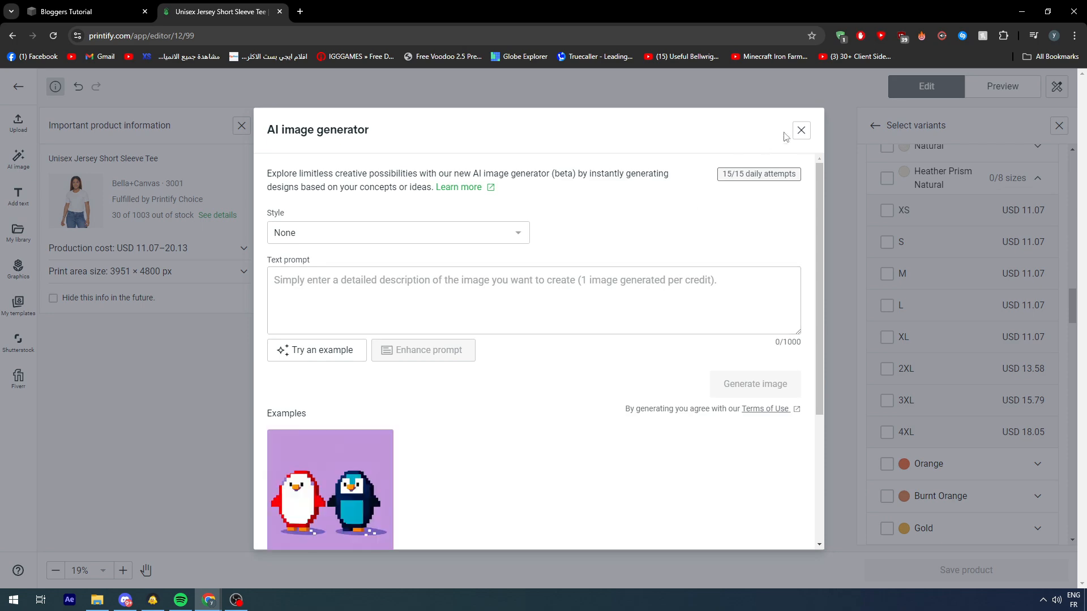
click(330, 461)
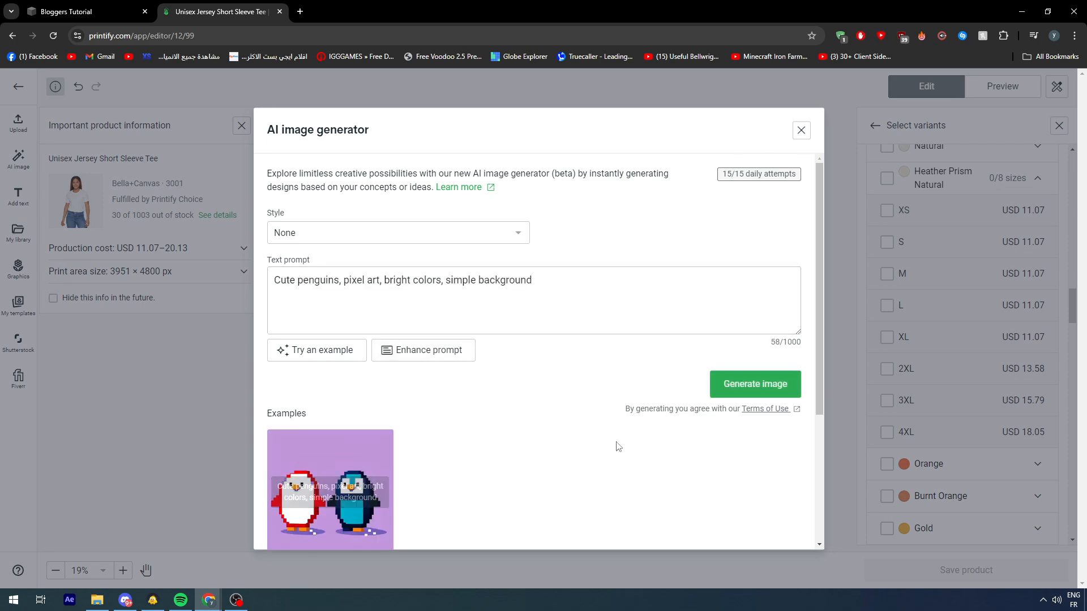
click(726, 378)
scroll(632, 393, down, 3)
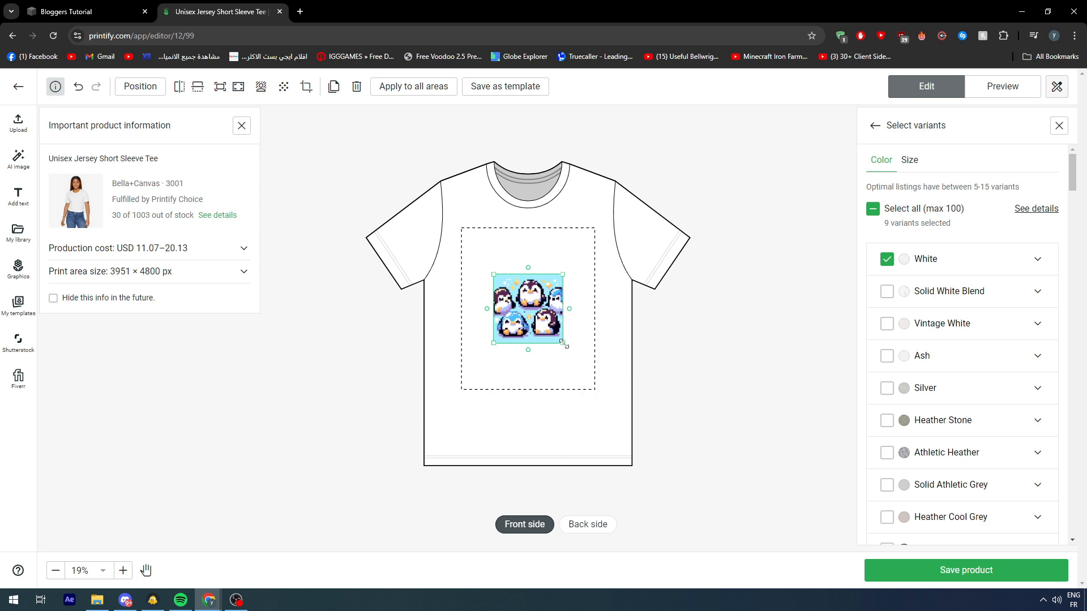
drag(563, 344, 533, 330)
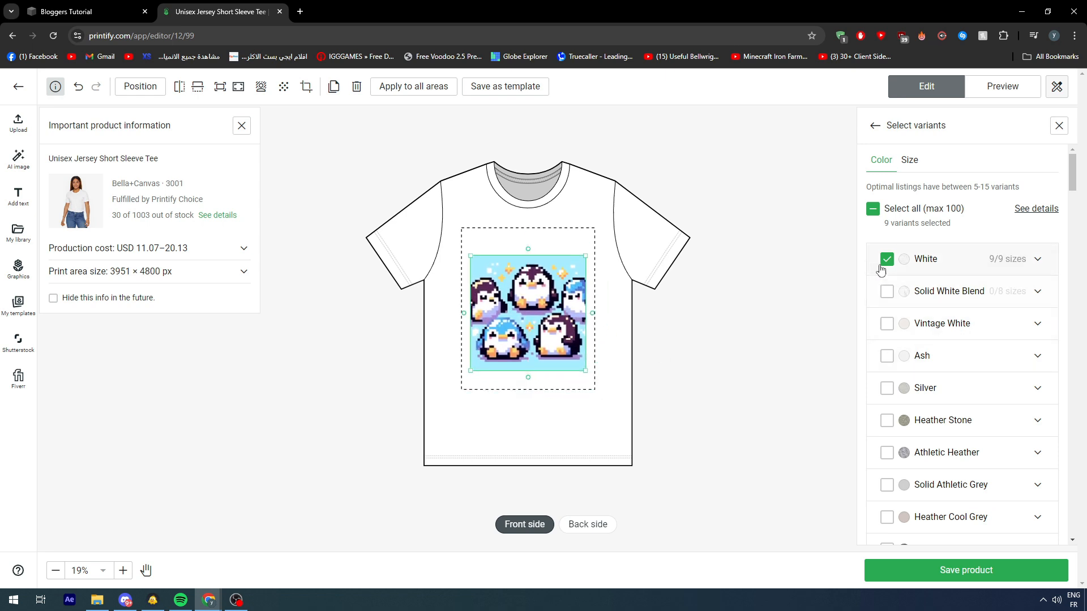
Step: Deselect the White color variant and try Solid White Blend, deselecting it as well
click(886, 296)
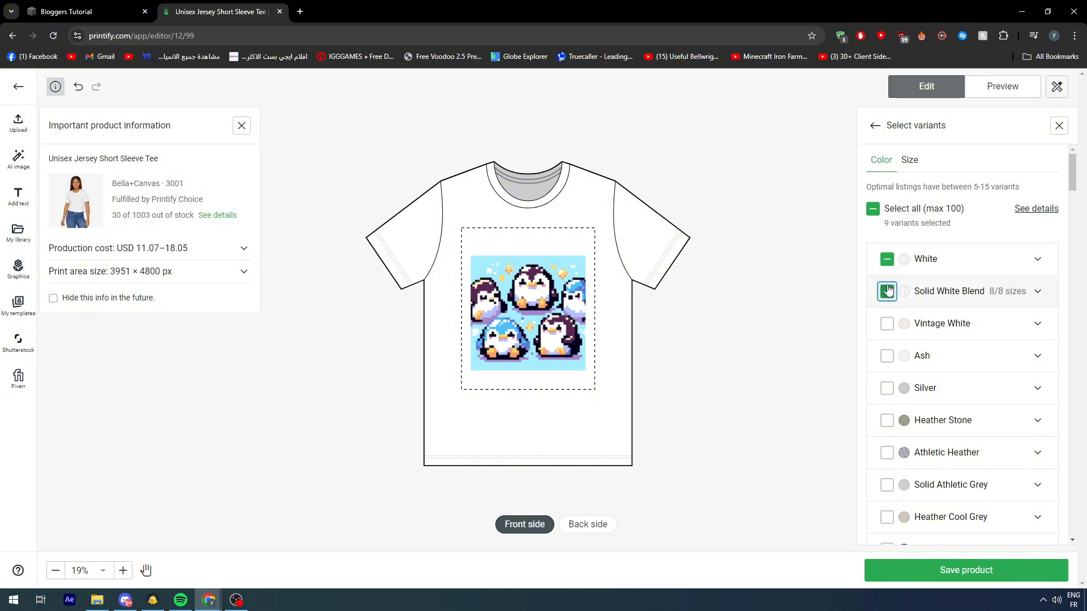
click(888, 262)
click(886, 263)
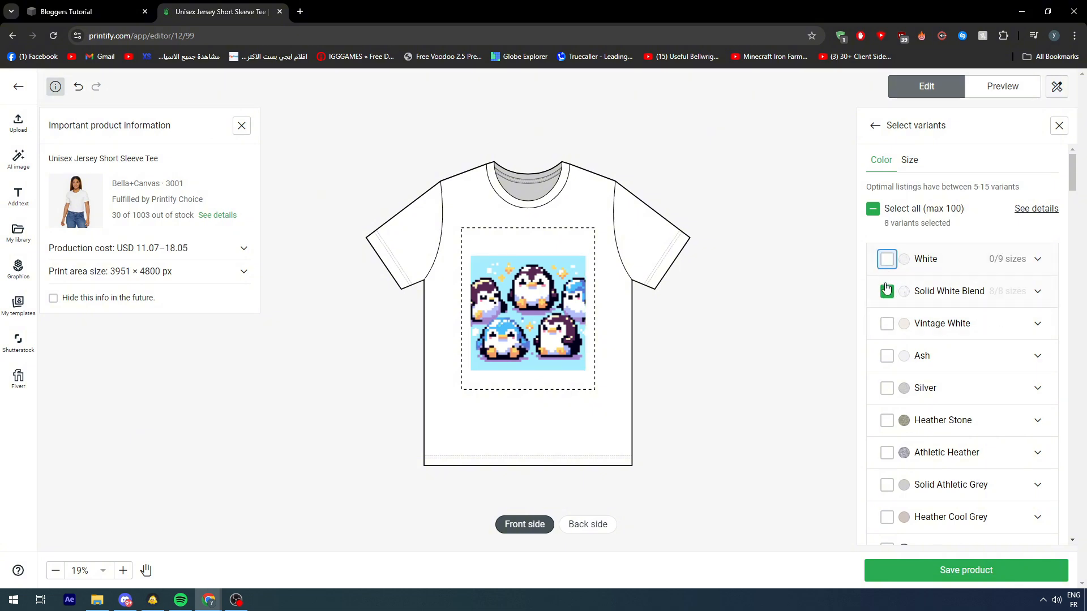
click(887, 291)
Step: Try the Deep Heather, Heather Prism Mint and Teal color variants behind the penguin design, deselecting each again
scroll(879, 386, down, 1)
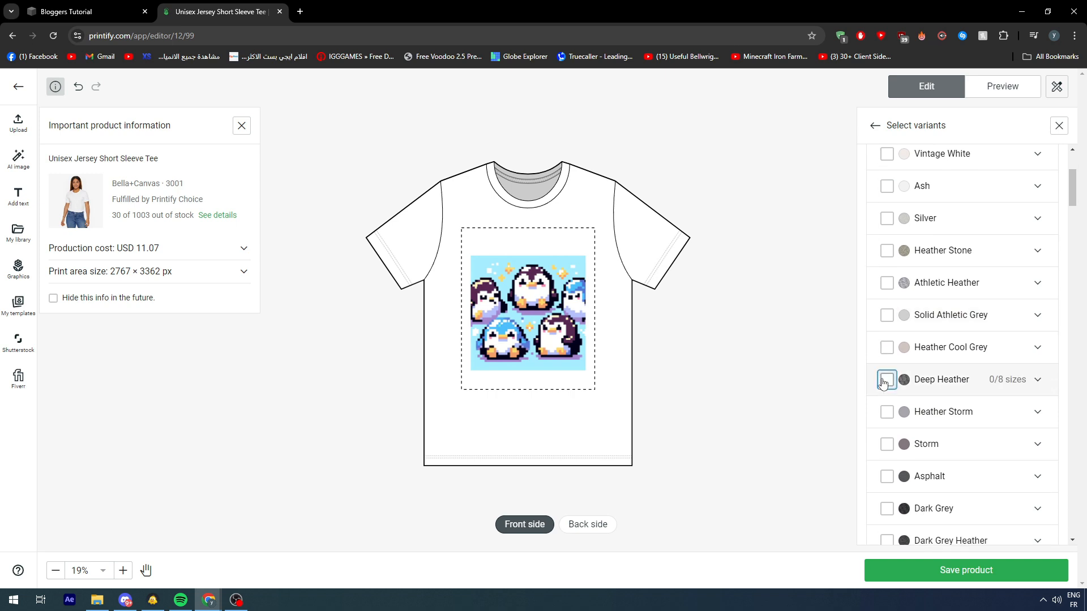
click(886, 380)
click(582, 320)
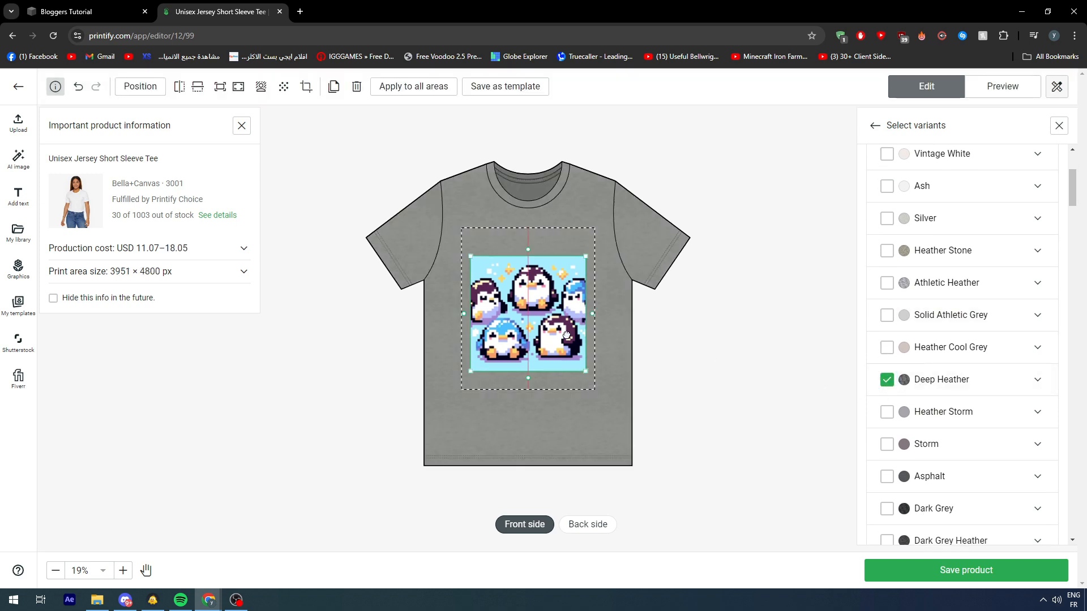
click(886, 379)
scroll(903, 396, down, 5)
scroll(903, 396, down, 15)
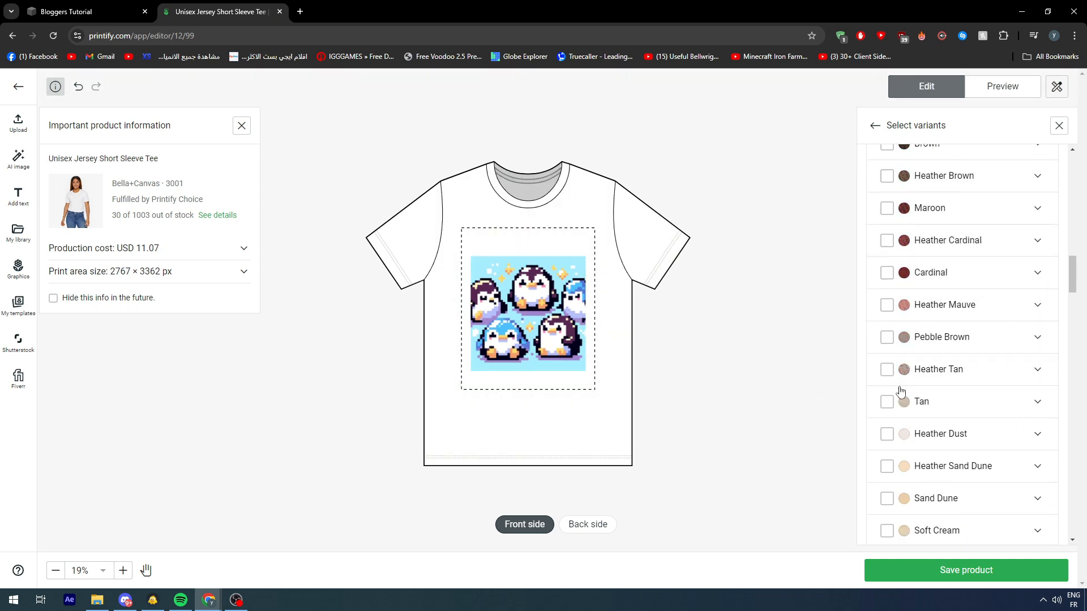
click(887, 409)
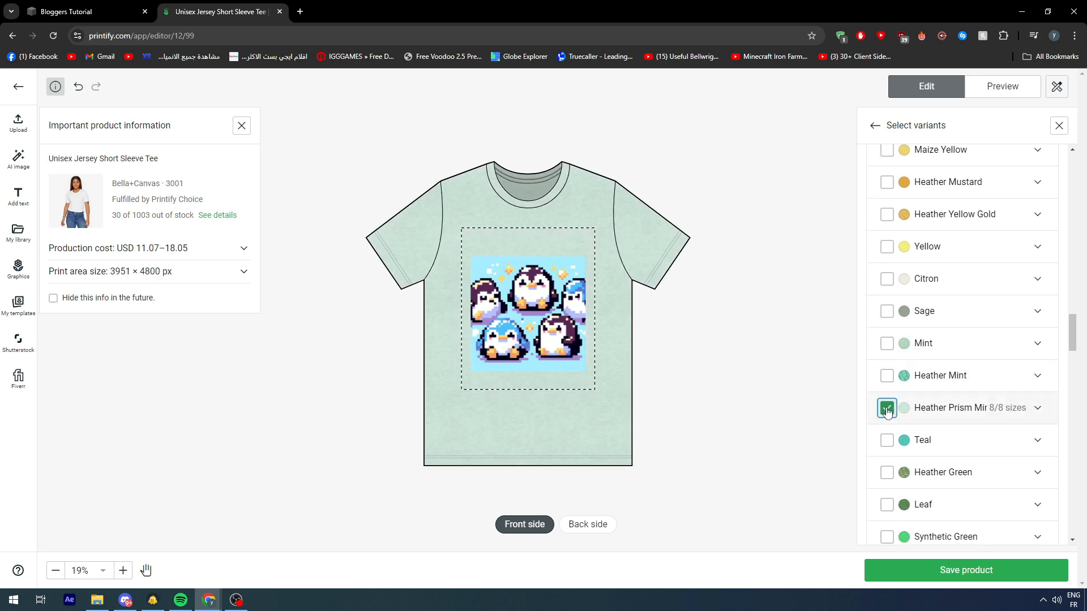
click(887, 408)
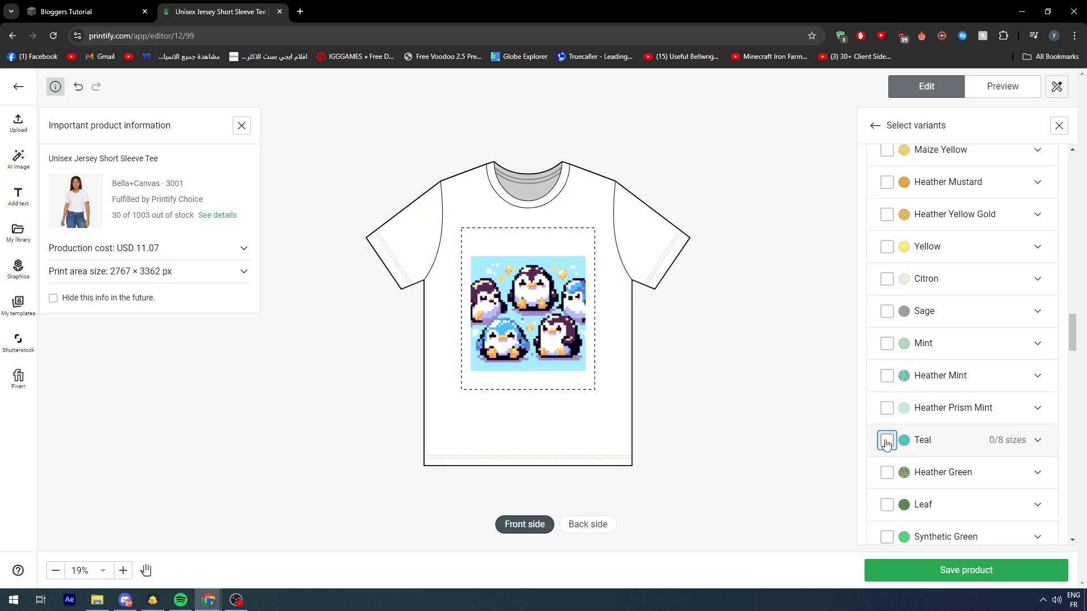
click(886, 441)
click(887, 441)
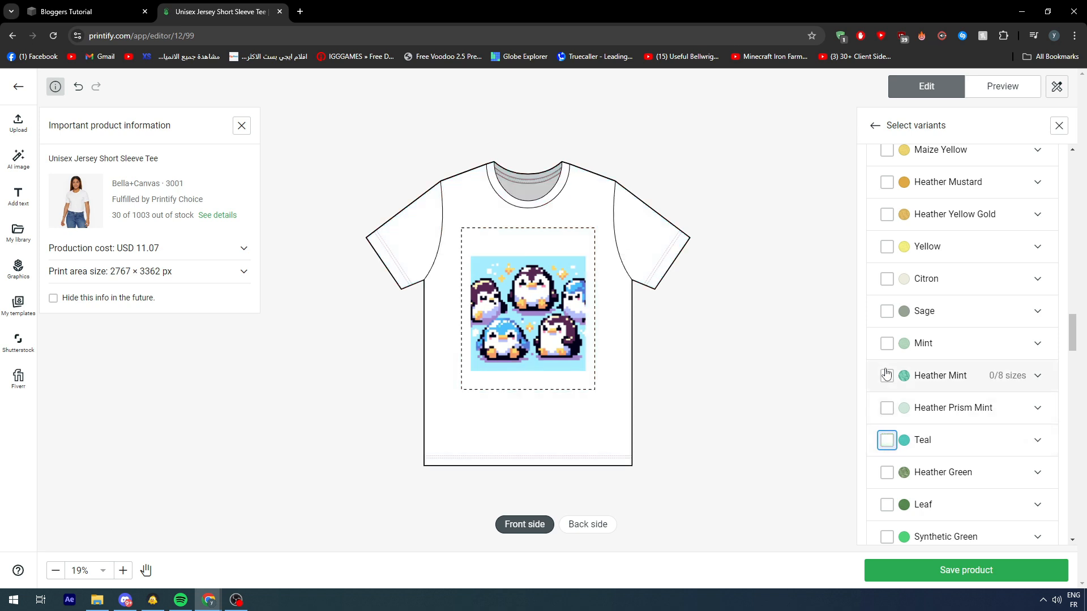
Step: Select the Heather Mint color variant, and try Synthetic Green before deselecting it
click(886, 376)
scroll(887, 382, down, 5)
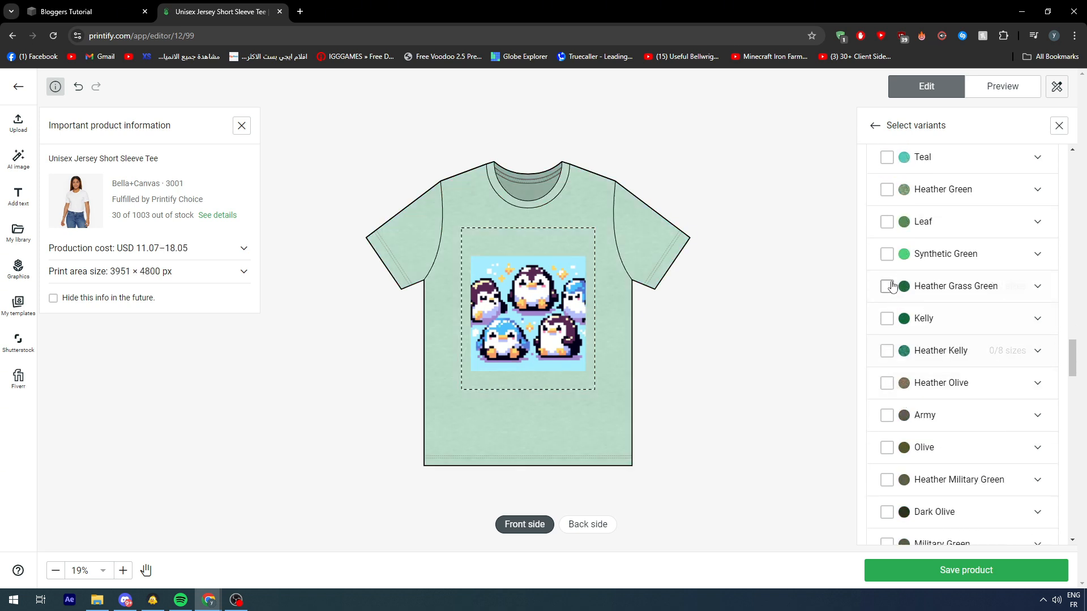
click(887, 253)
click(887, 254)
Step: Try the Turquoise, Heather Aqua and Aqua color variants with the design, deselecting each again
scroll(887, 283, down, 6)
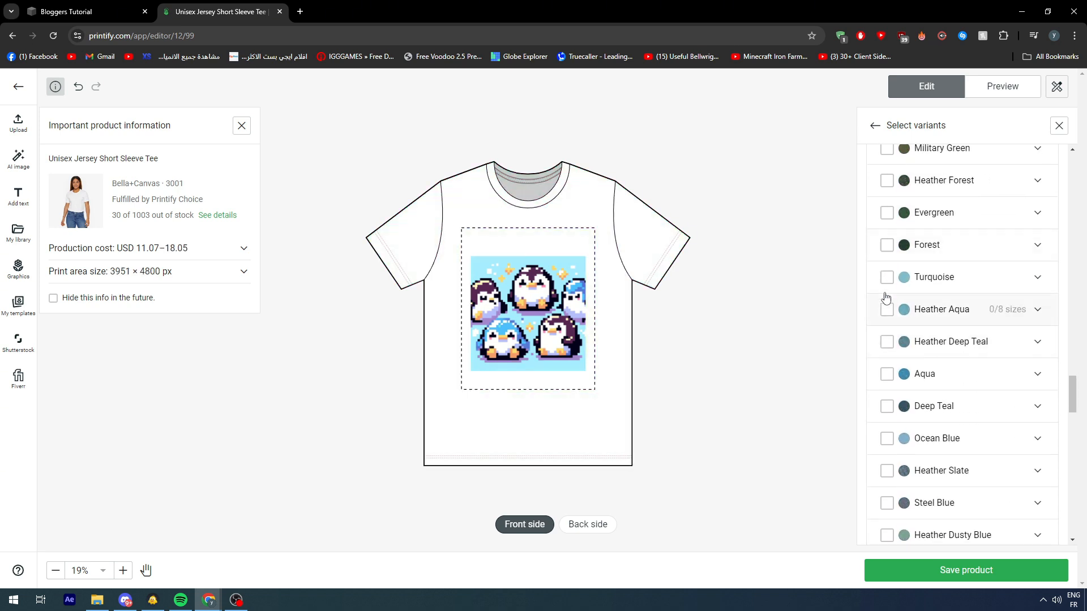
click(887, 277)
click(887, 276)
click(887, 309)
click(887, 309)
click(888, 375)
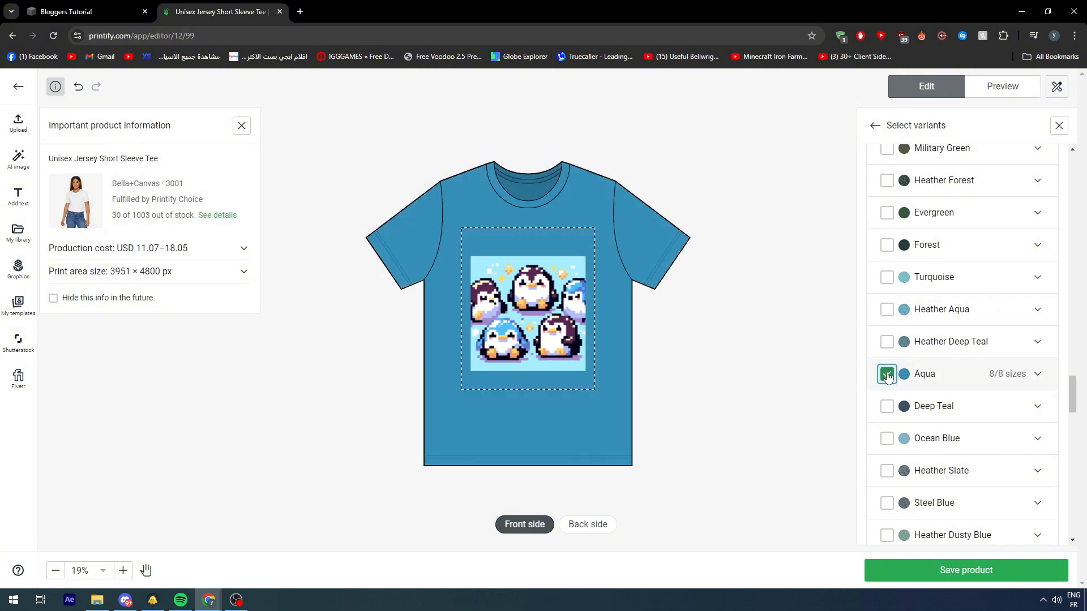
click(887, 375)
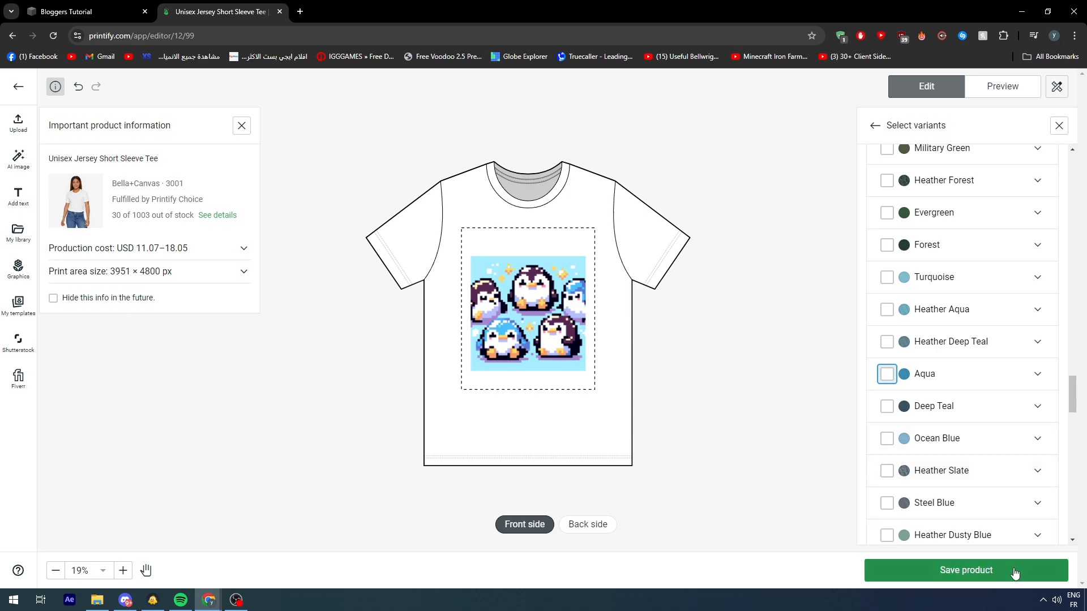
Step: Save the tee with the penguin design as a product
click(1014, 574)
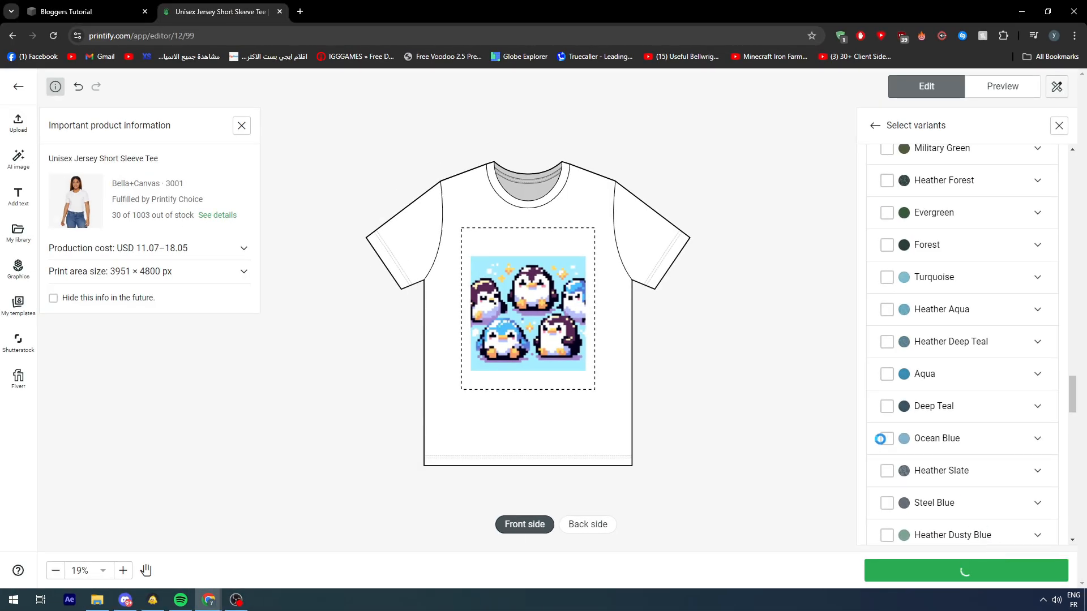